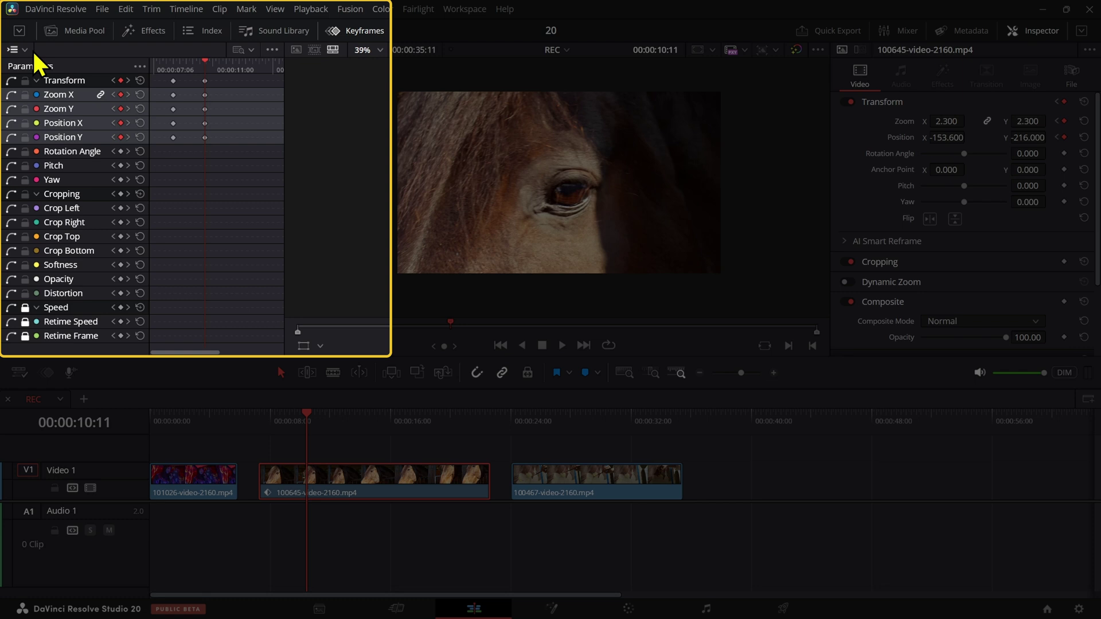
Show the horse clip's keyframes as curves, select the zoom and position keyframes, and apply Ease In and Out to them
click(101, 68)
drag(144, 153, 26, 322)
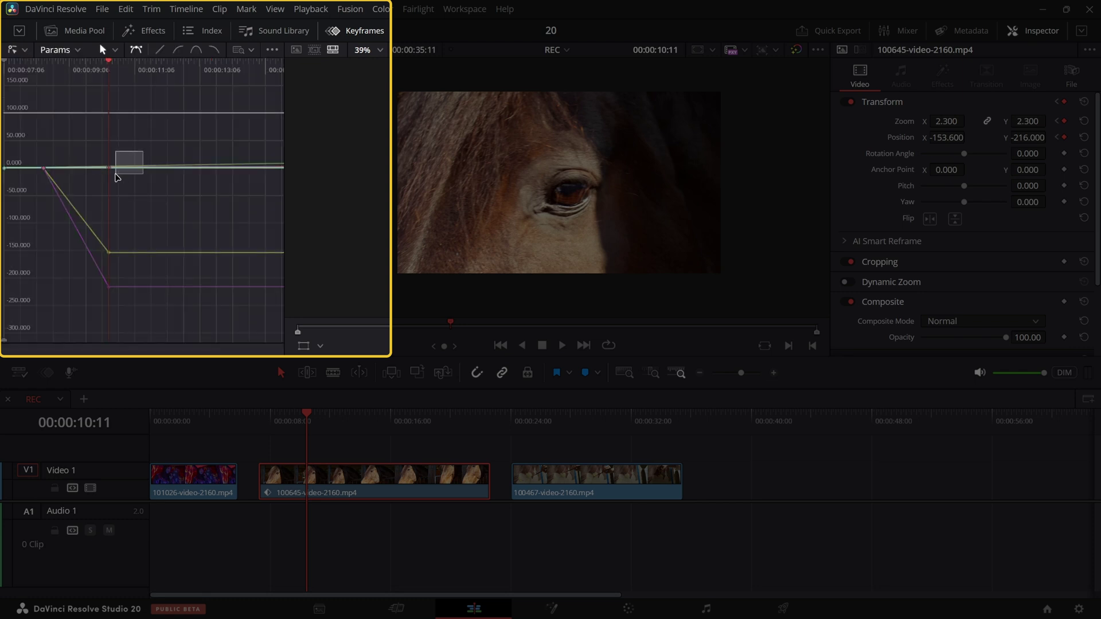
drag(48, 463, 49, 462)
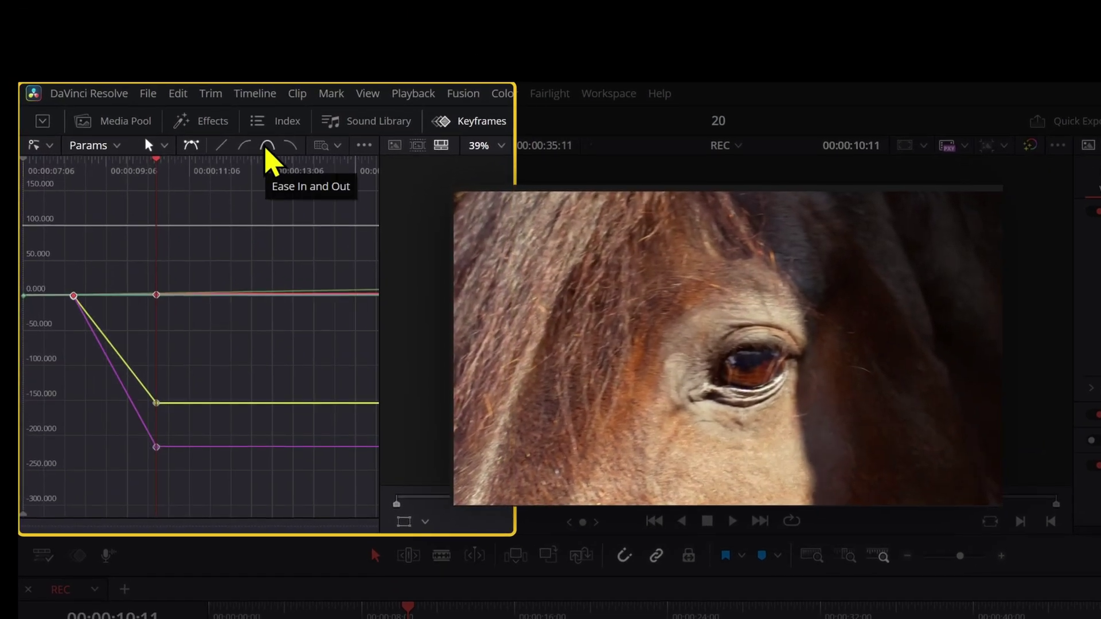
click(259, 138)
Adjust which video Transform parameters are displayed as curves for the horse clip
click(88, 145)
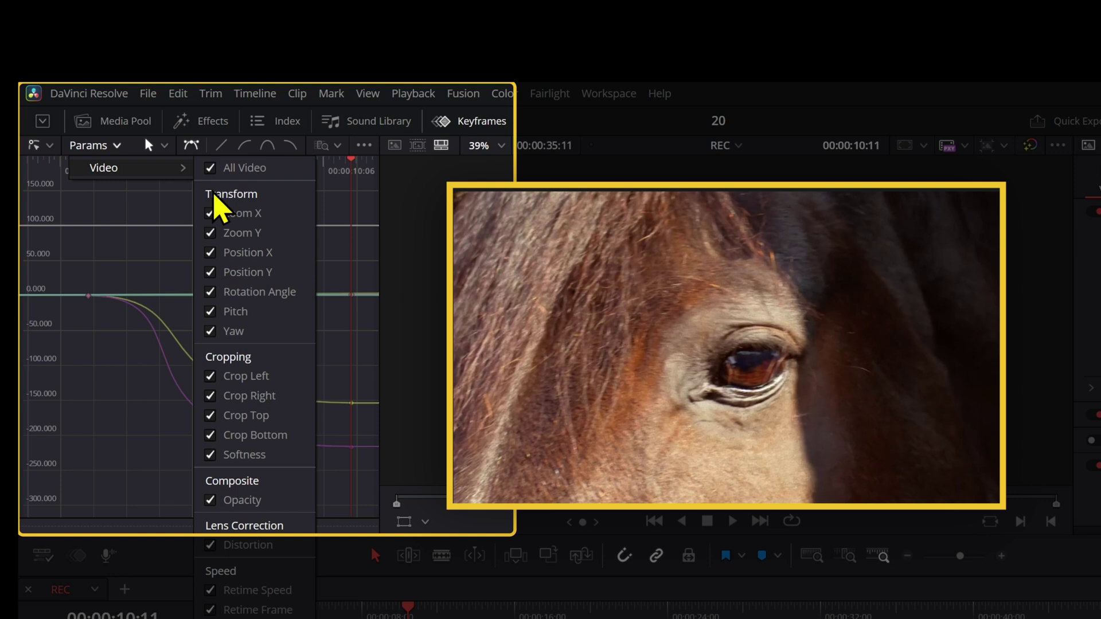
click(209, 233)
click(320, 208)
drag(233, 210, 72, 211)
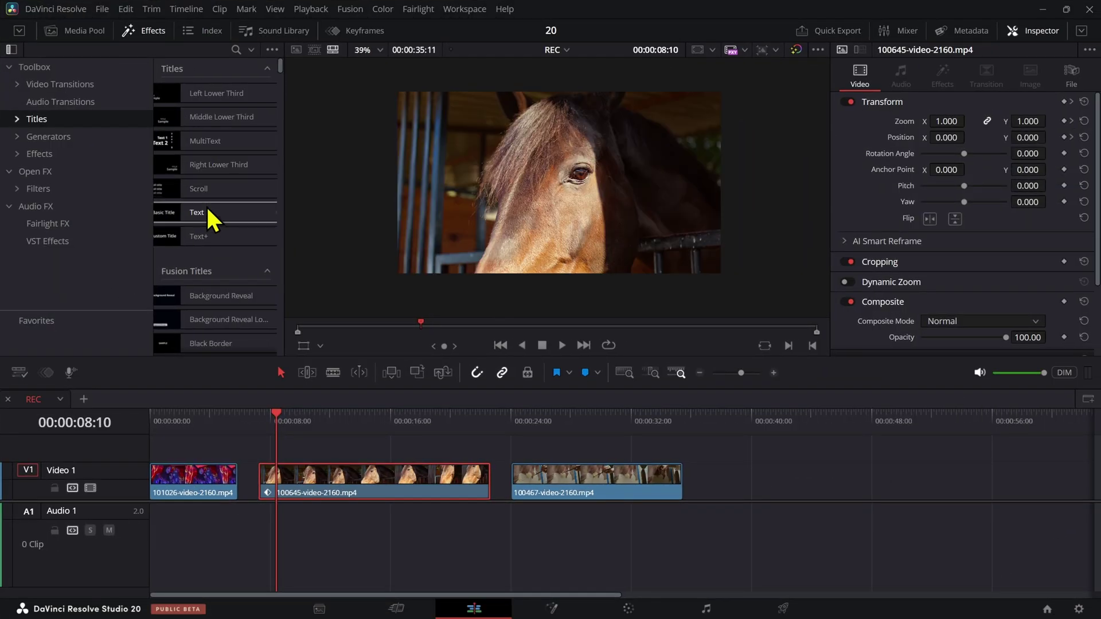
Add a Text+ title above the horse clip with the text "TO BE HONEST I DON'T KNOW WHAT TO WRITE ABOUT A HORSE"
drag(200, 236, 292, 280)
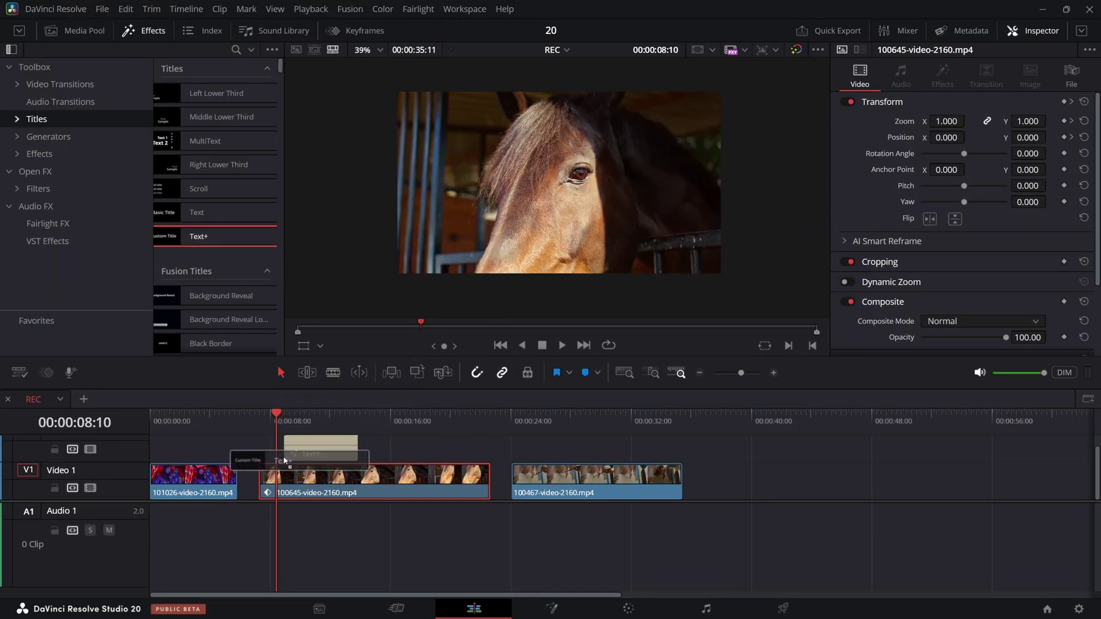
drag(285, 460, 303, 462)
click(878, 198)
text(TO BE HONEST I DON)
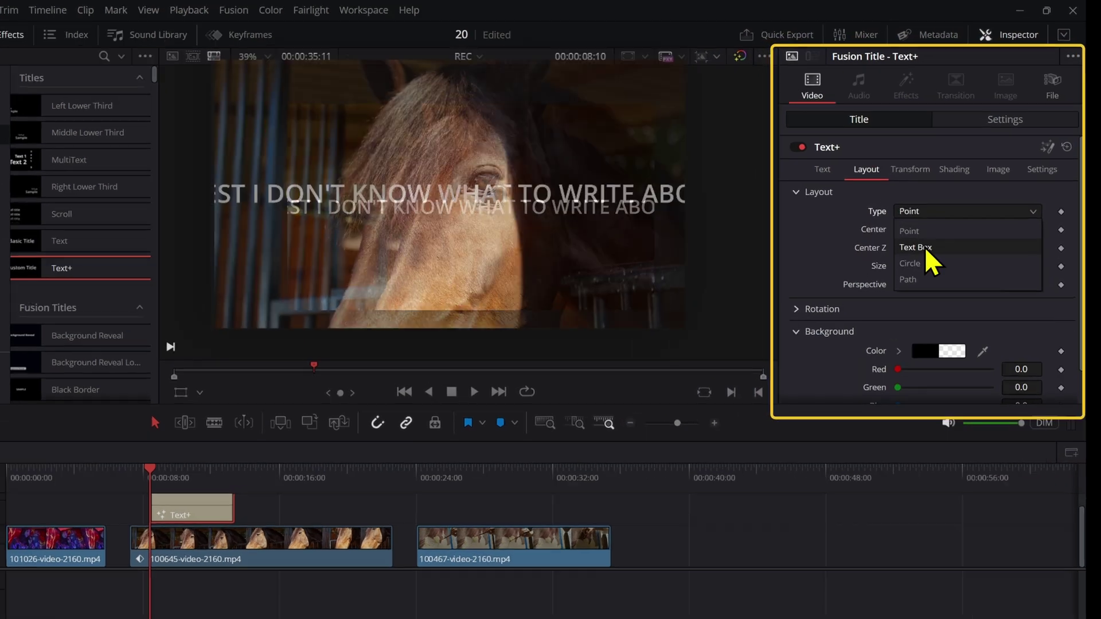
Set the Text+ title's layout type to Text Box with Wrap to Text Box enabled
click(951, 218)
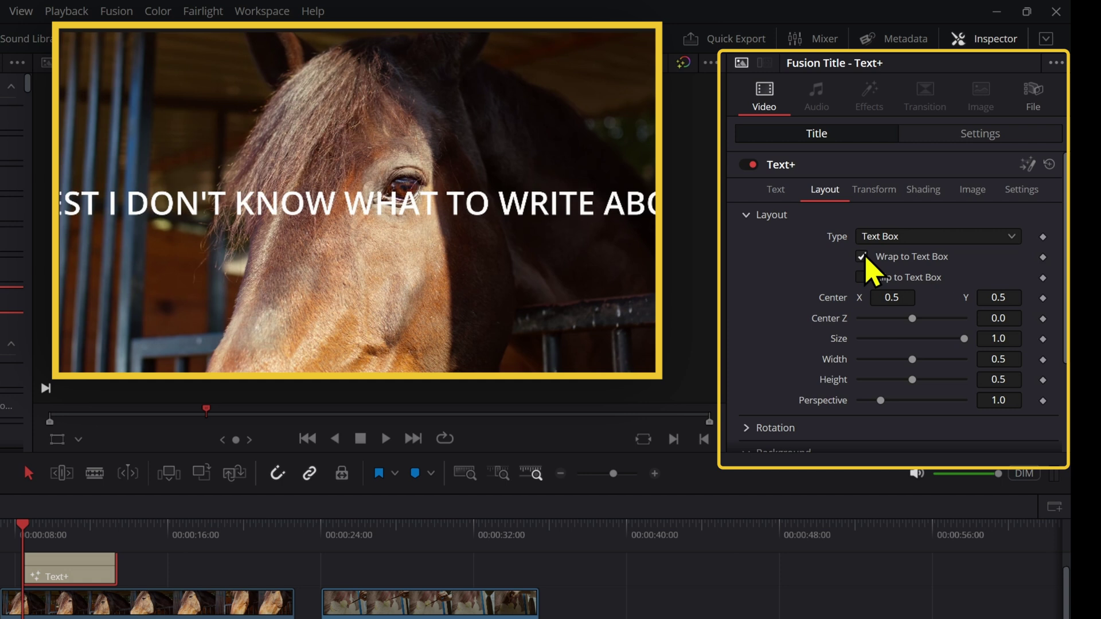
click(78, 440)
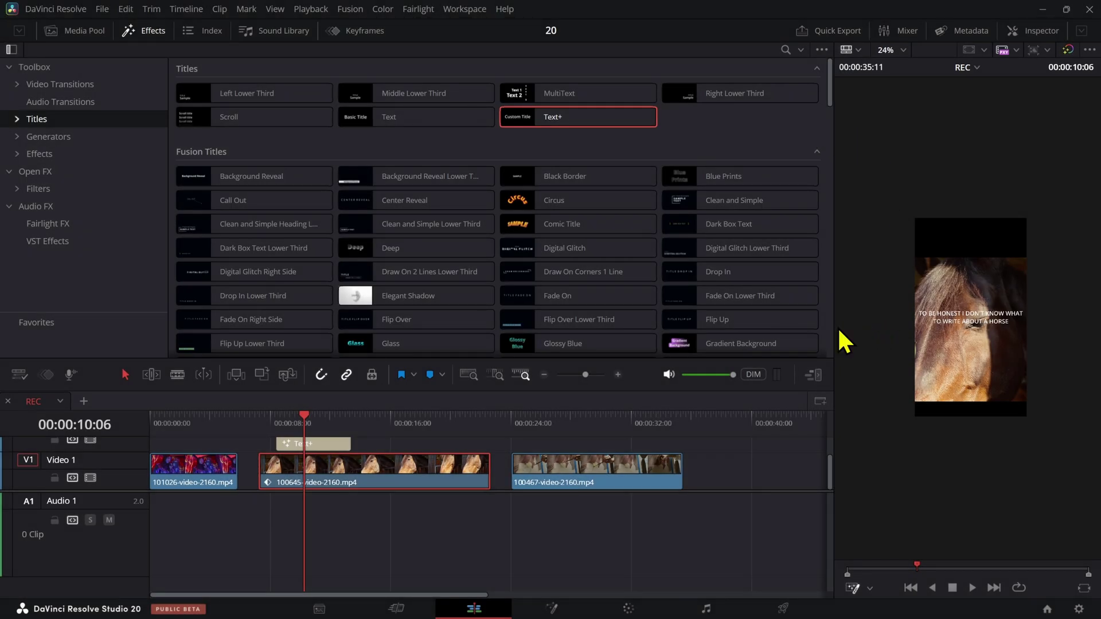
Enlarge the vertical preview image and play the titled horse clip from near its start
scroll(990, 326, up, 3)
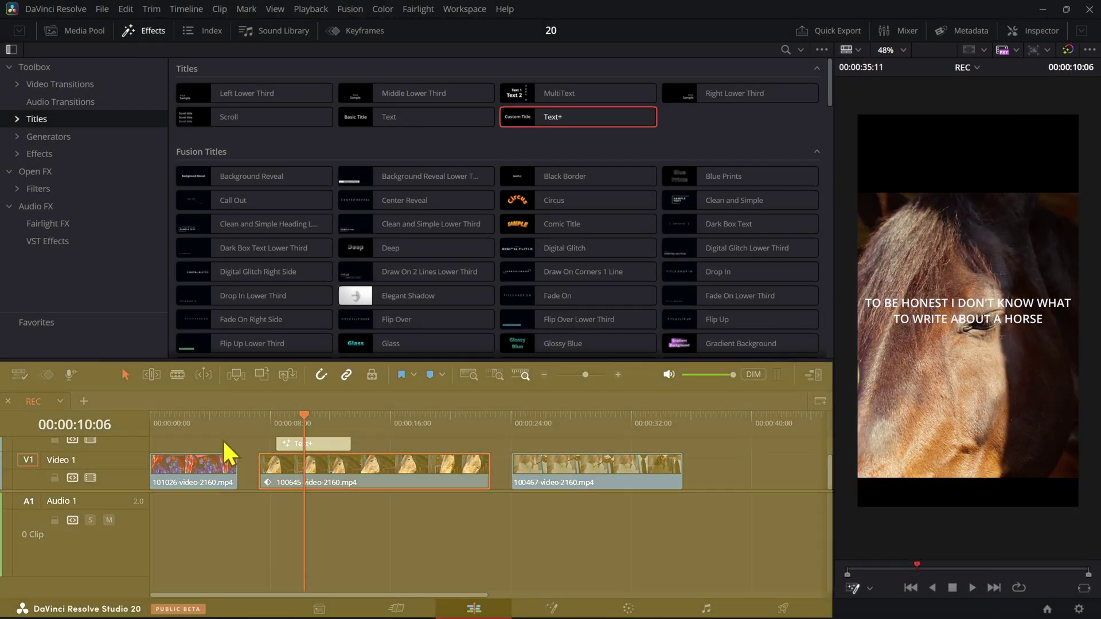
click(283, 423)
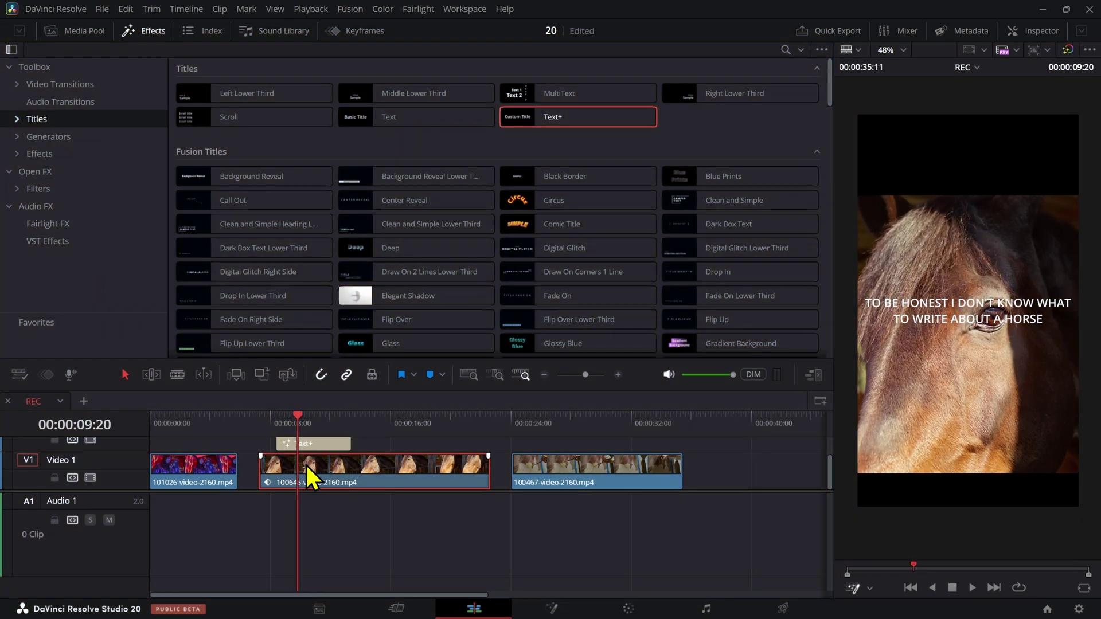
key(space)
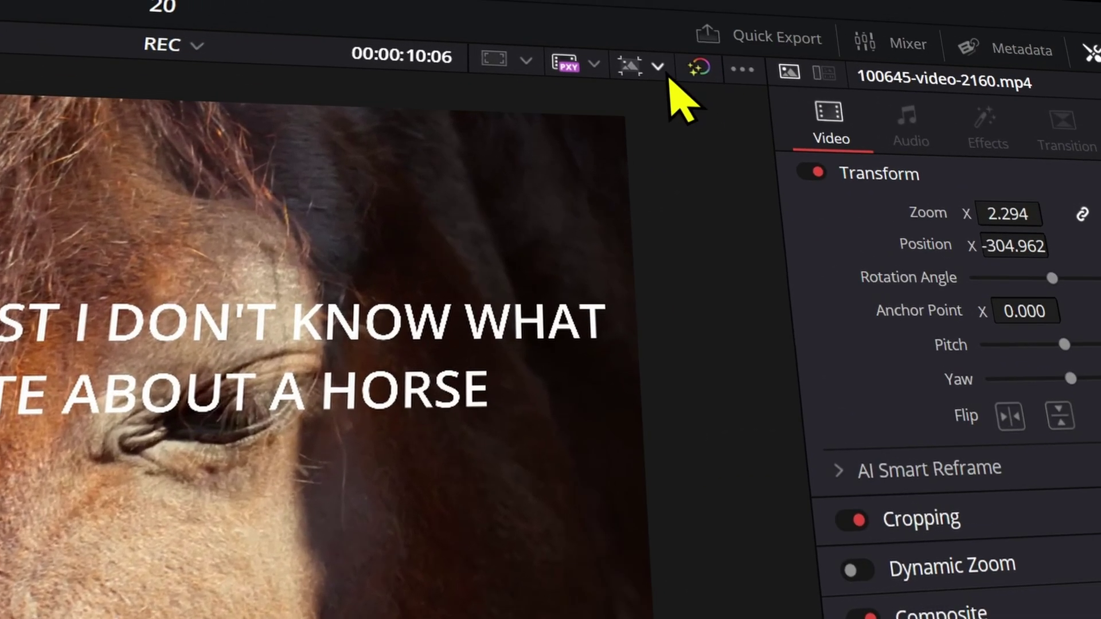
Switch the timeline resolution to Portrait 1080 x 1920 and return it to Ultra HD 3840 x 2160
click(774, 50)
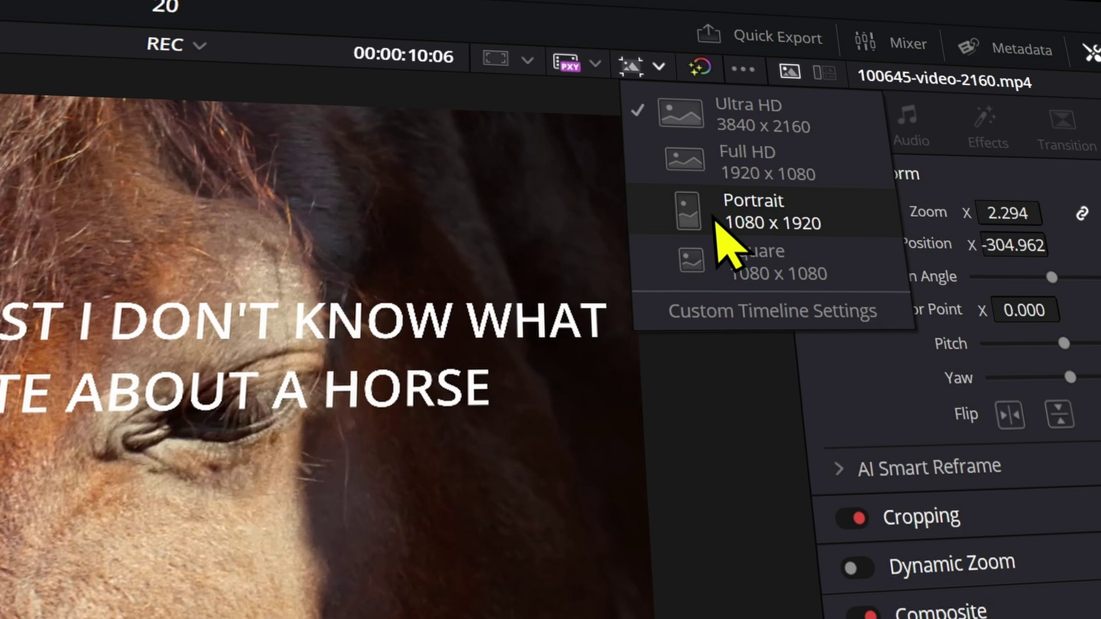
click(740, 229)
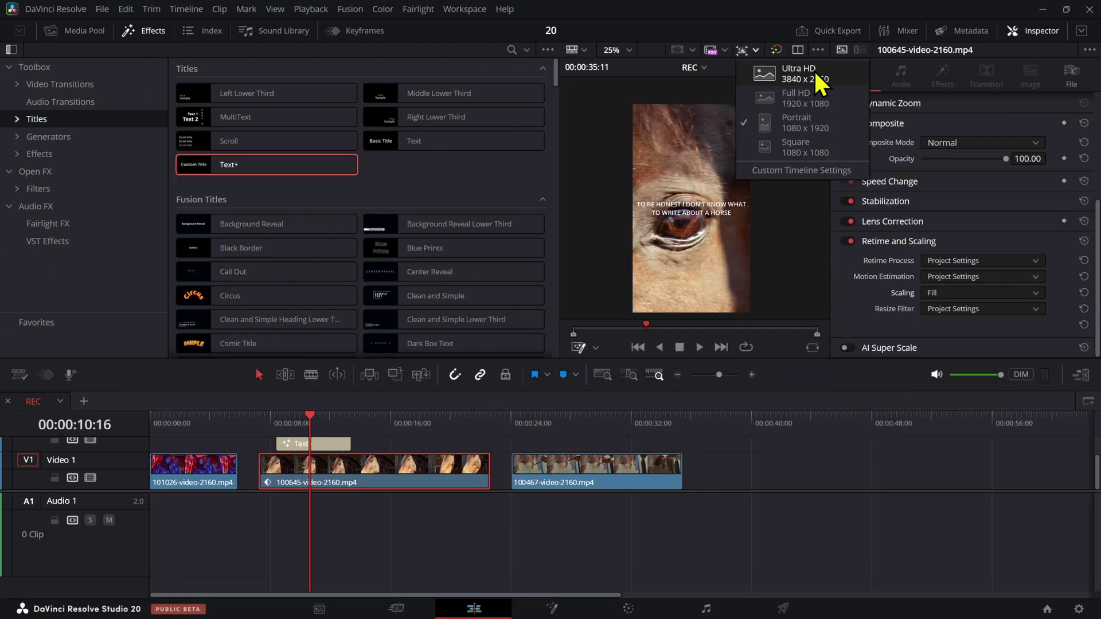
click(817, 74)
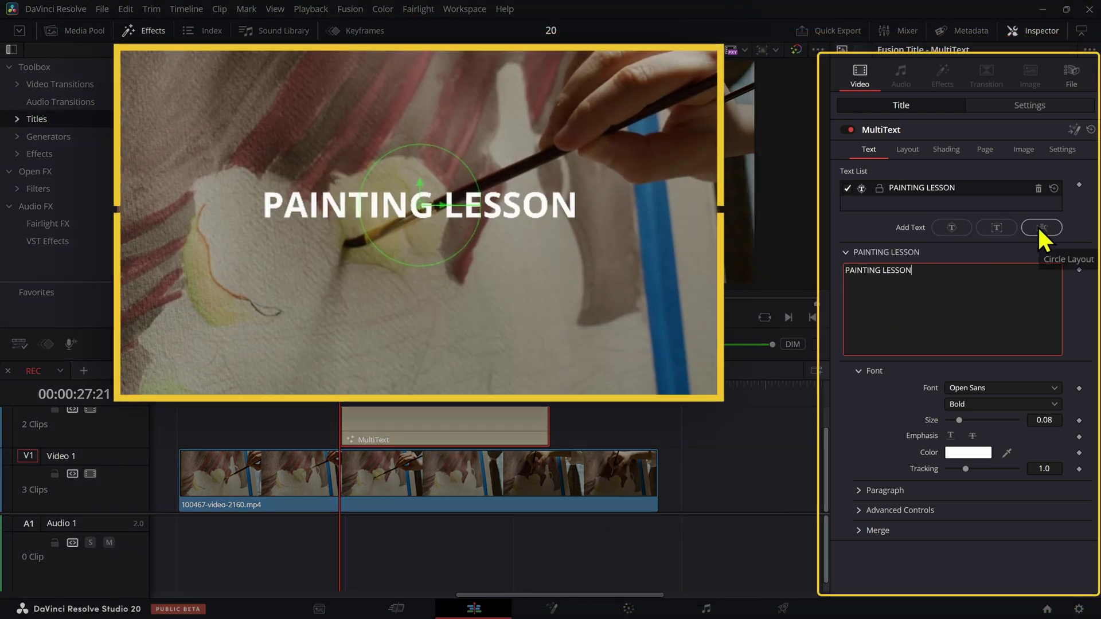
Add another text element with a text box layout to the "PAINTING LESSON" MultiText title
click(997, 228)
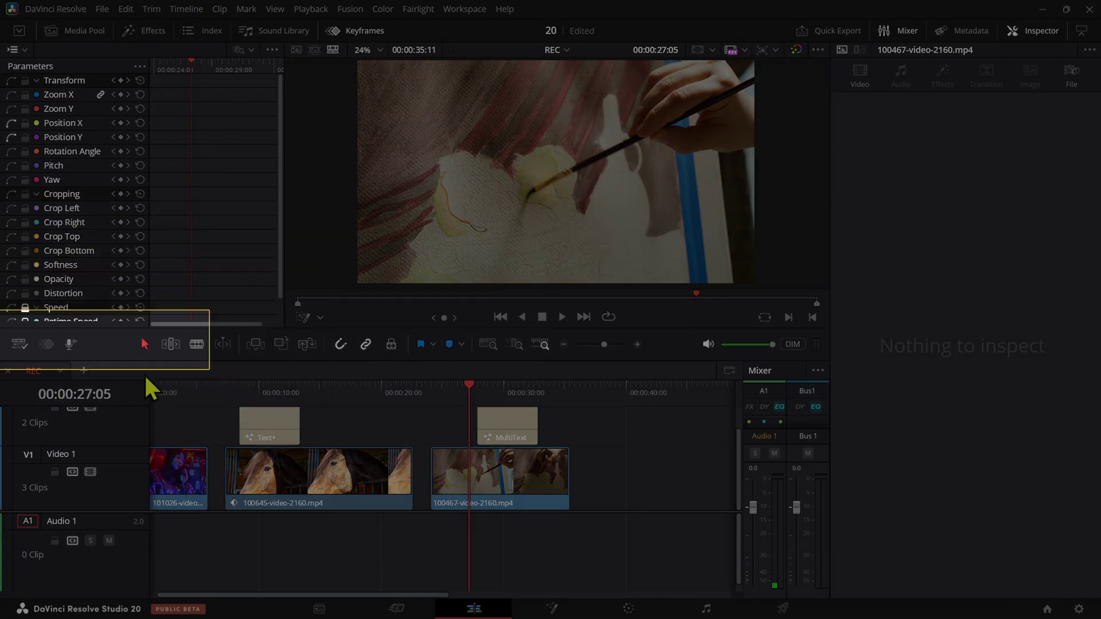
Record a voiceover onto track Audio 1 from the playhead over the painting clip and stop the recording
click(71, 345)
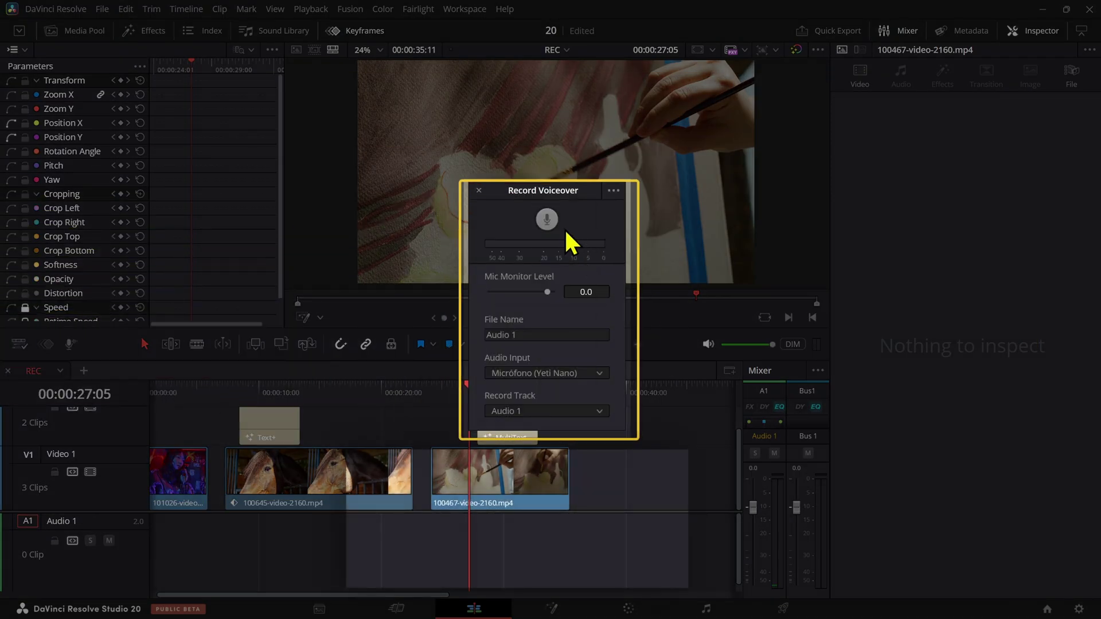
click(547, 223)
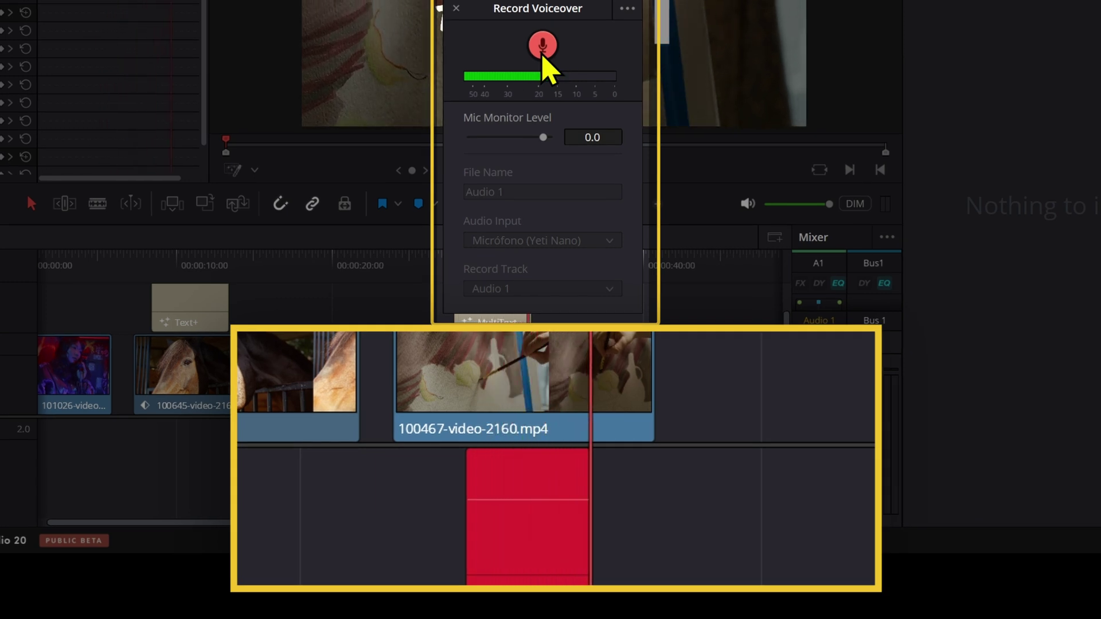
click(543, 47)
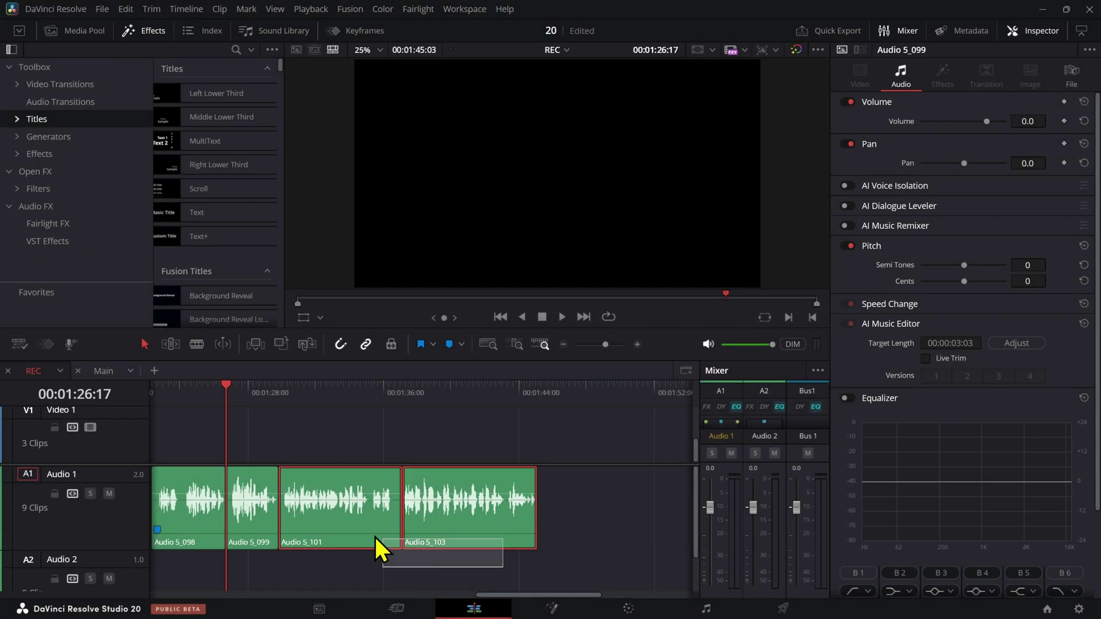
Convert the clips Audio 5_099, 5_101 and 5_103 with AI Voice Convert using the Male 2 US voice model, re-rendering the existing voice files
right_click(252, 487)
click(414, 319)
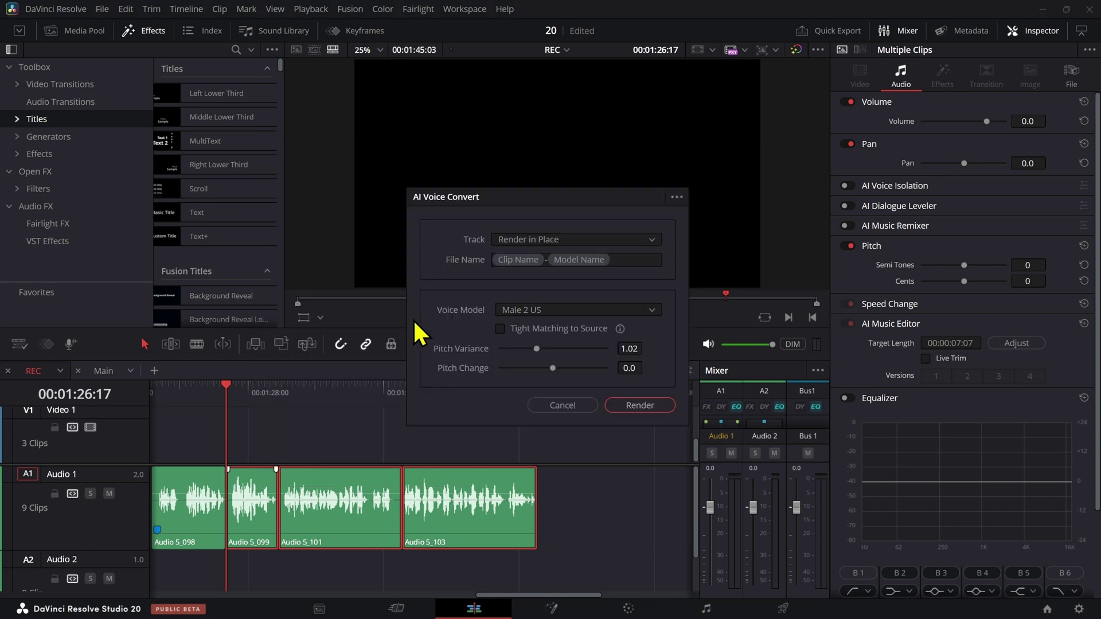
click(651, 312)
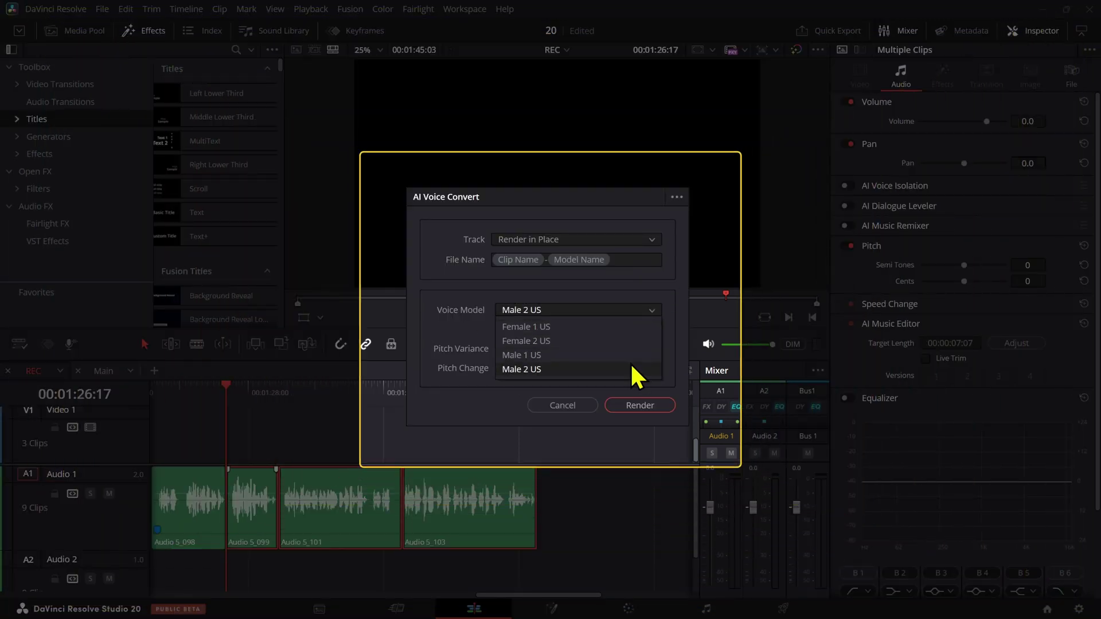
click(631, 356)
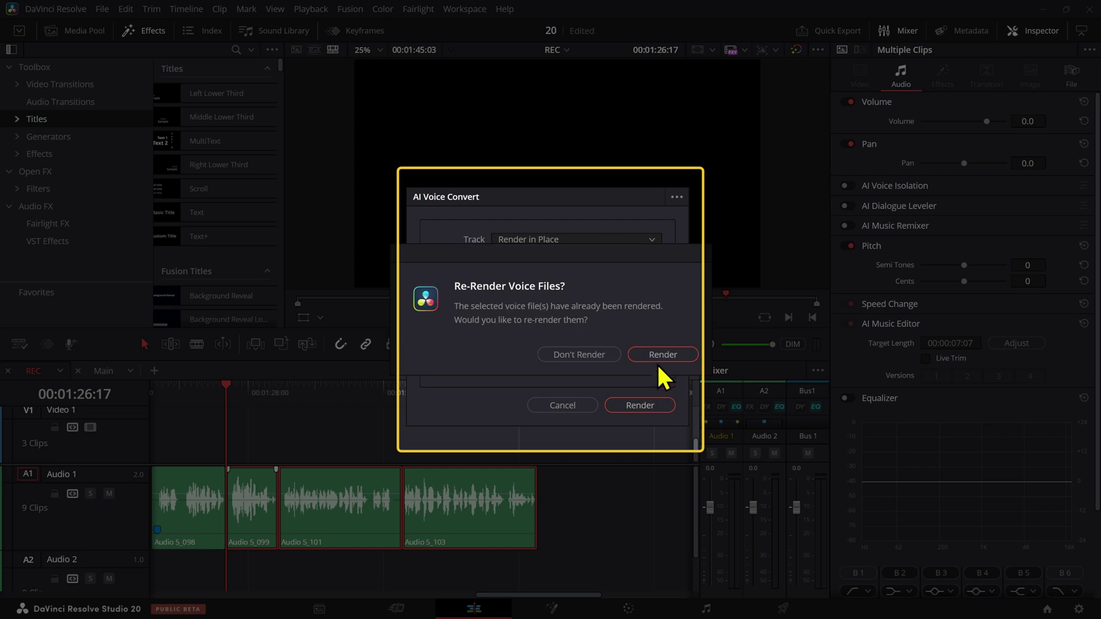
click(661, 356)
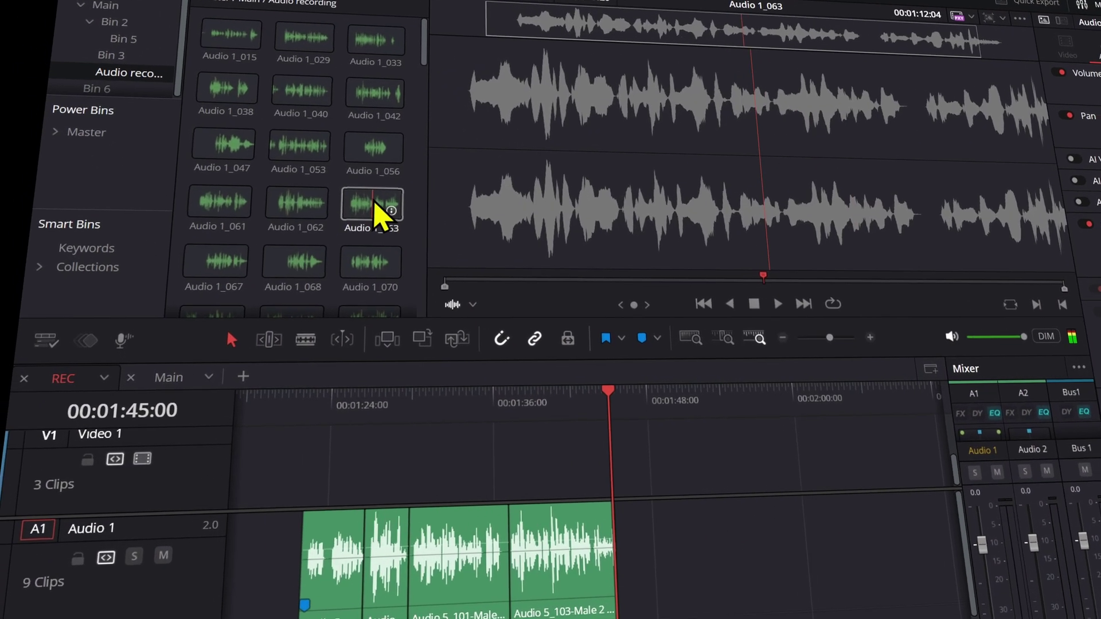
Open DaVinci AI Voice Training for the Audio 1_063 recording in the media bin
right_click(277, 248)
mouse_move(479, 355)
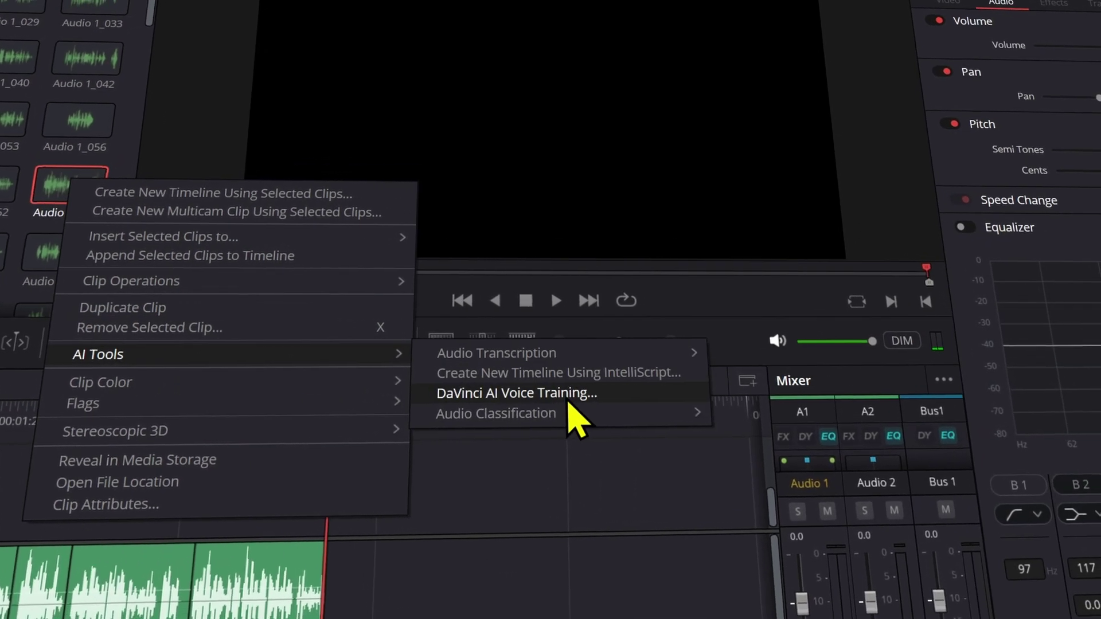
click(566, 401)
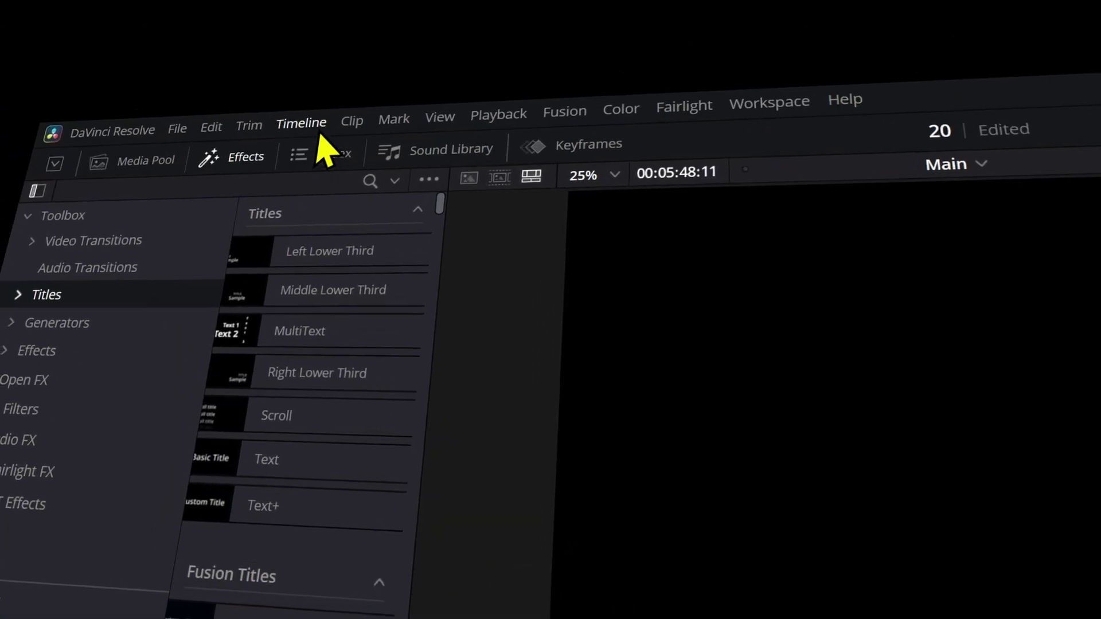
Auto-mix the Main timeline with the AI Audio Assistant using the YouTube delivery standard
click(310, 123)
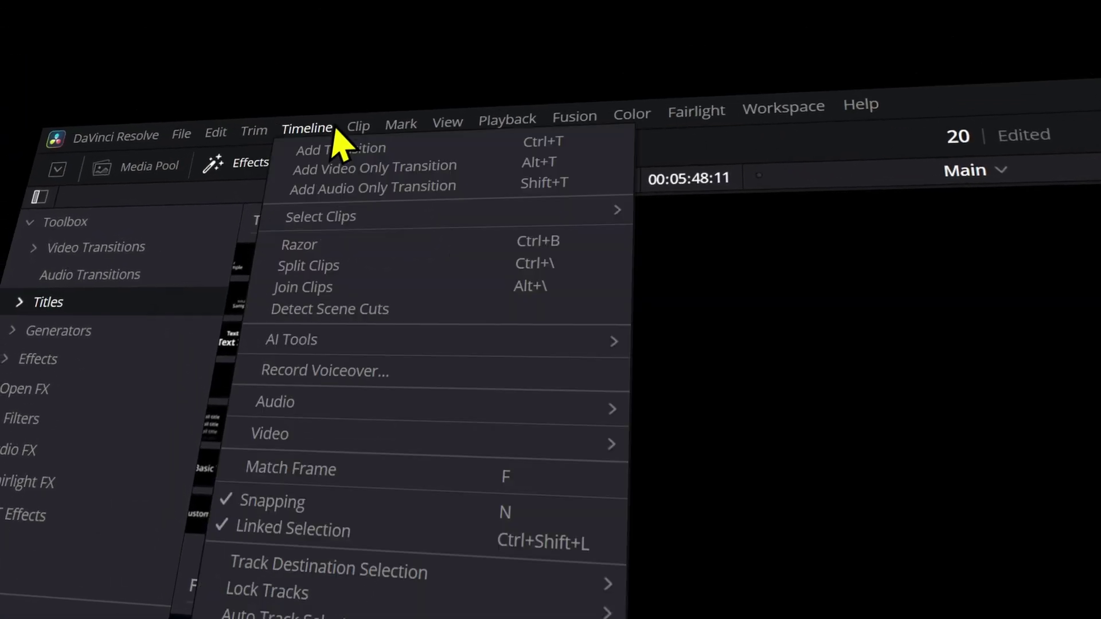
mouse_move(292, 339)
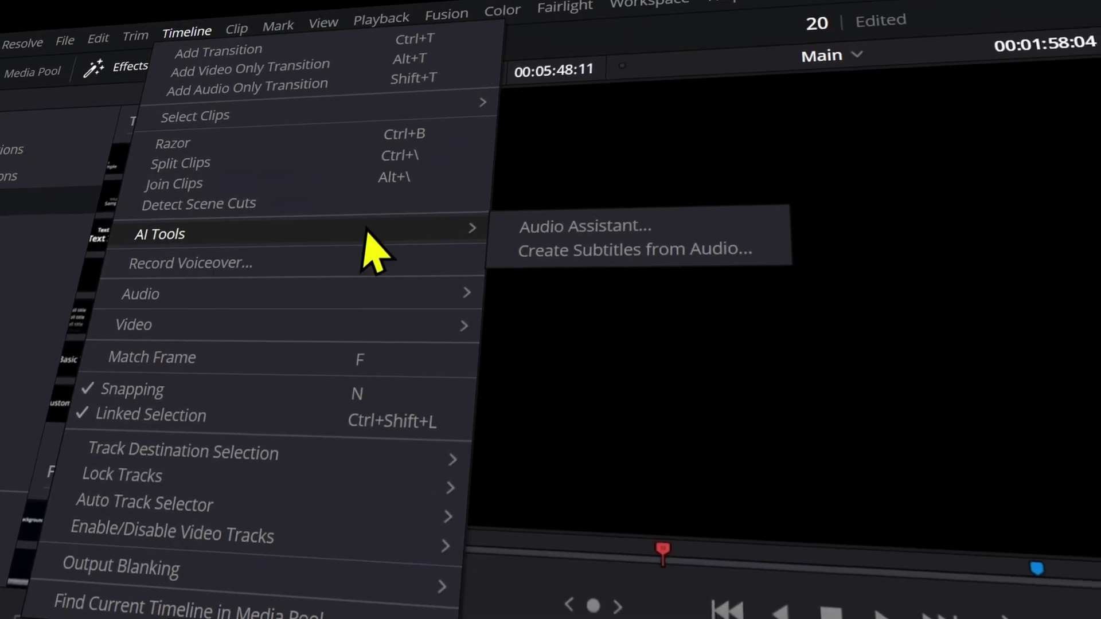
click(551, 224)
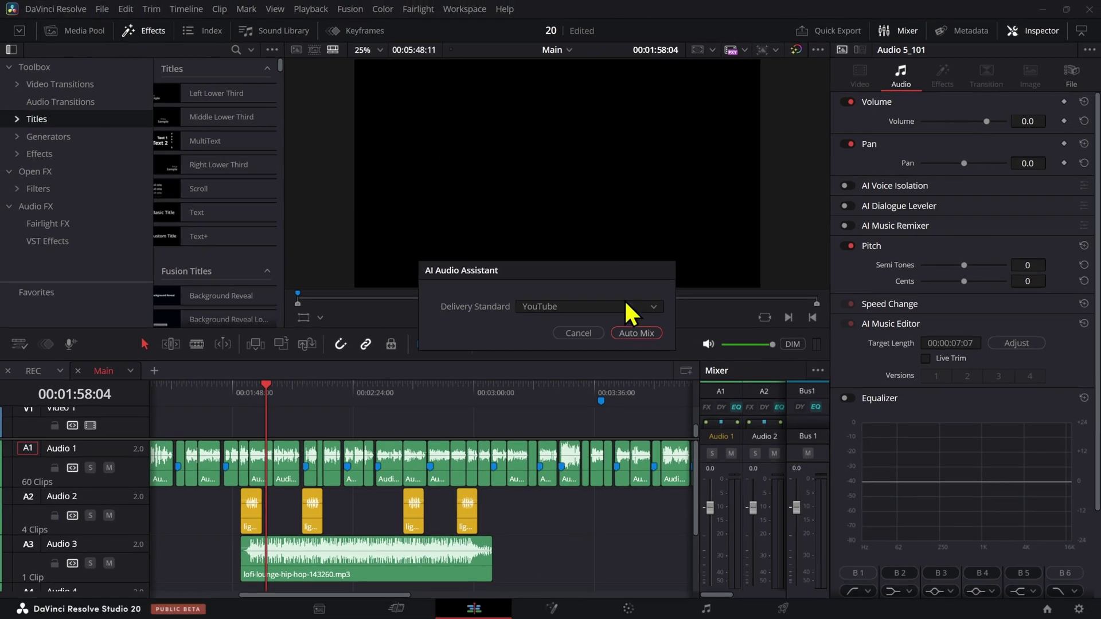
click(625, 304)
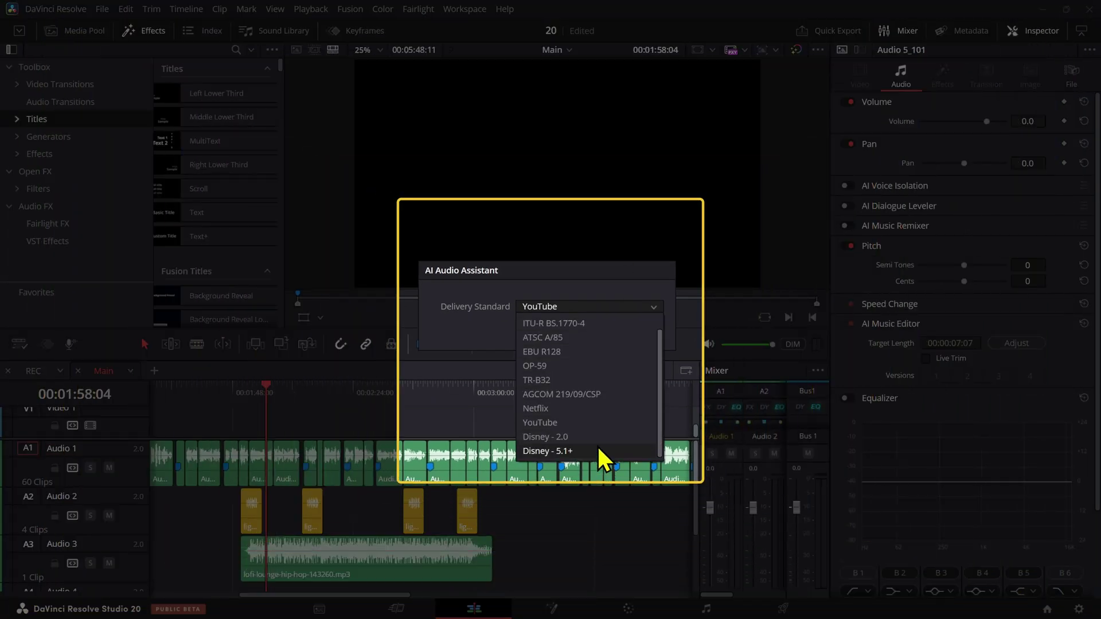
click(597, 423)
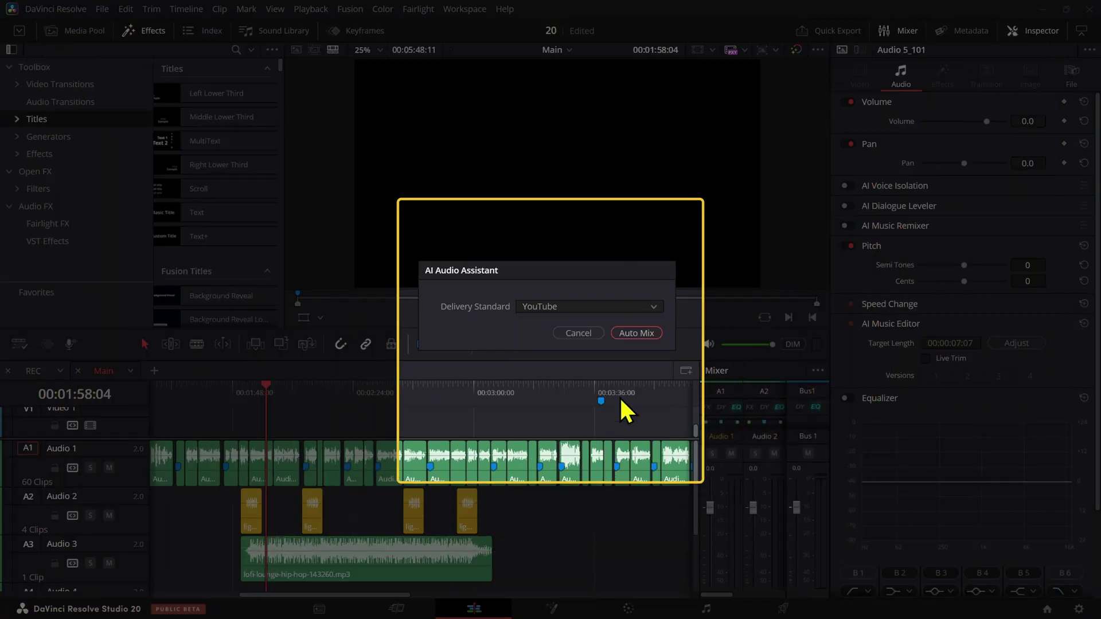
click(651, 334)
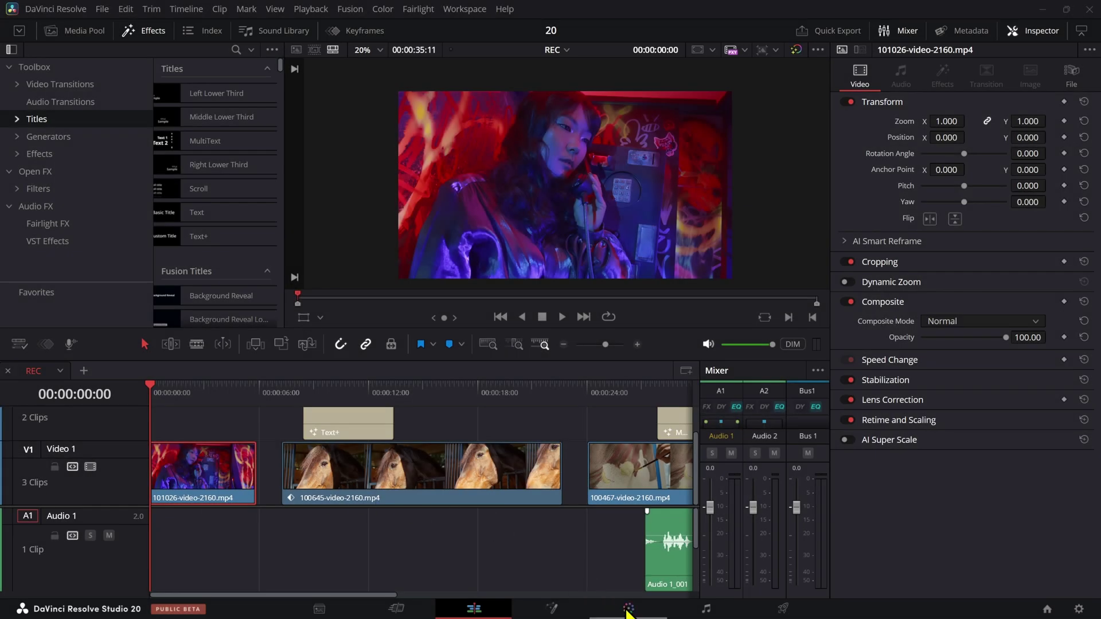
On the Color page, mask the woman in the first clip with AI Magic Mask and inspect the mask edge around her hair
click(629, 609)
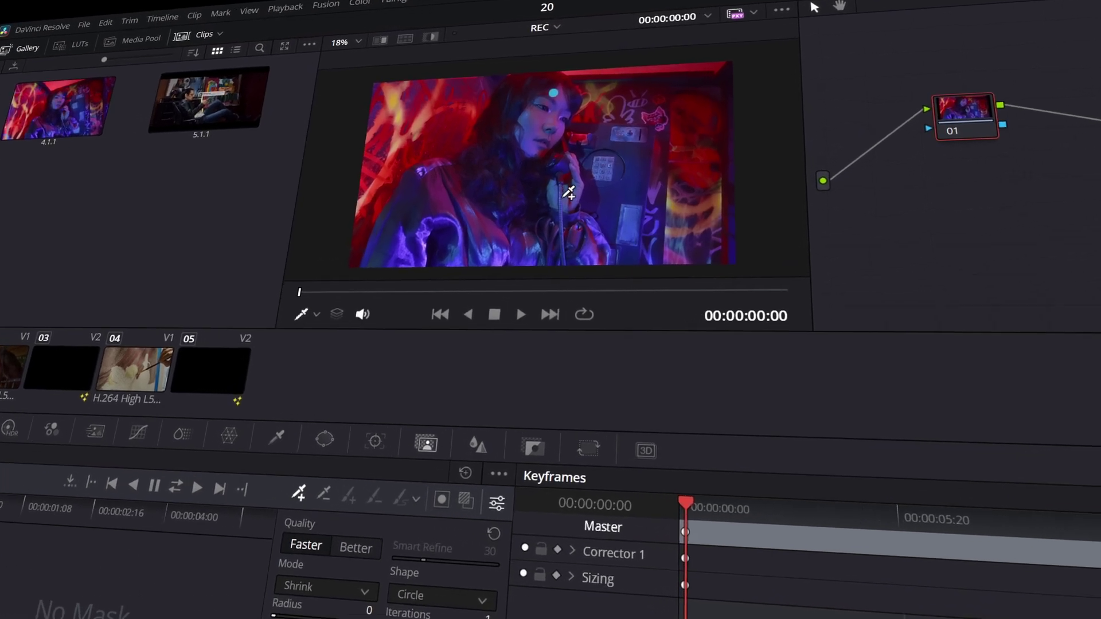
click(567, 195)
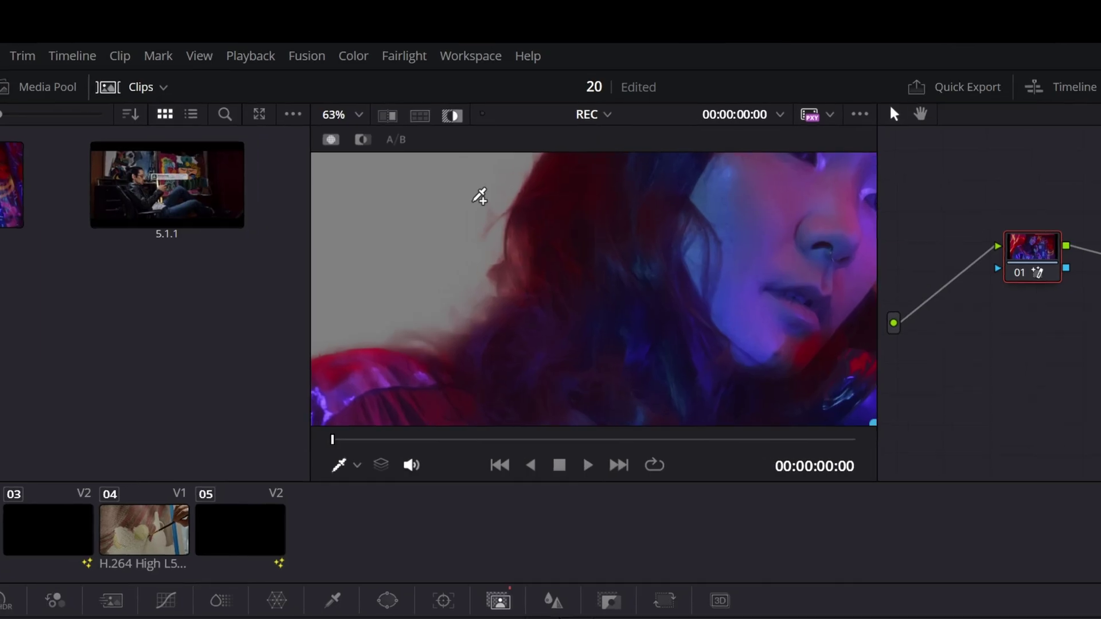
scroll(488, 201, up, 5)
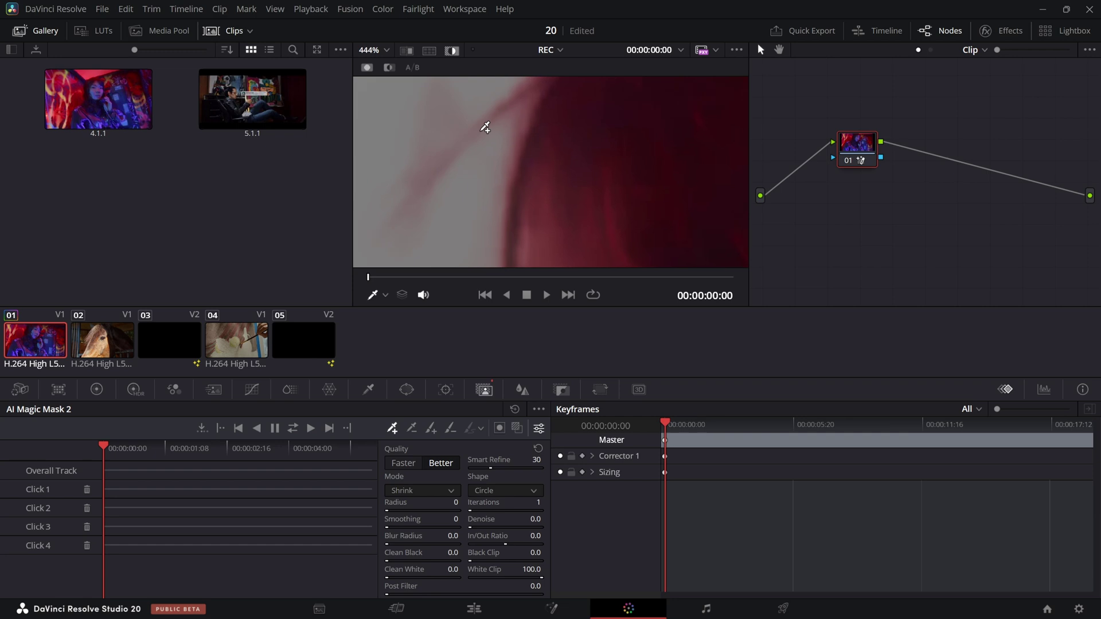
scroll(484, 129, down, 10)
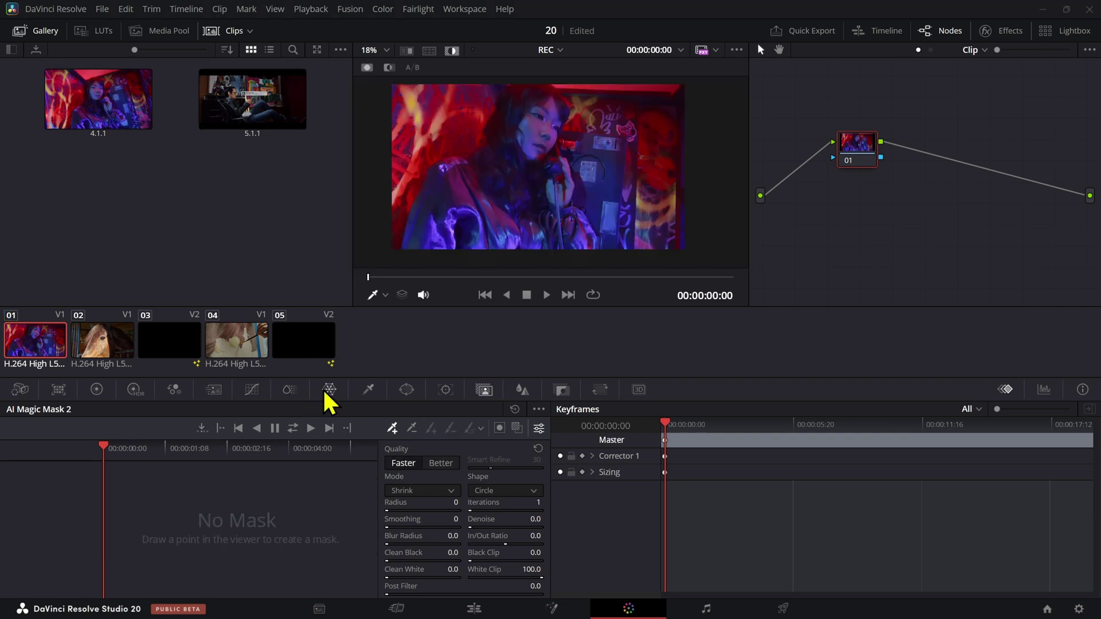
Open the Color Warper for the first clip
click(328, 390)
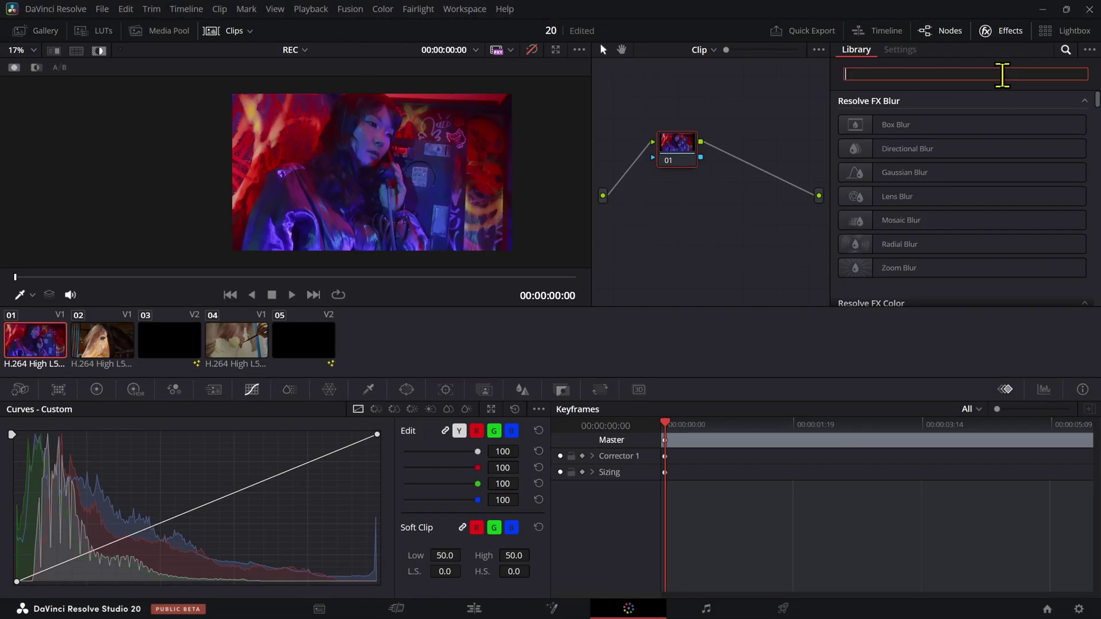
Apply AI Depth Map to node 01, enable Adjust Map Levels under Resulting Map Adjustment, and raise the Far Limit
drag(944, 143, 675, 156)
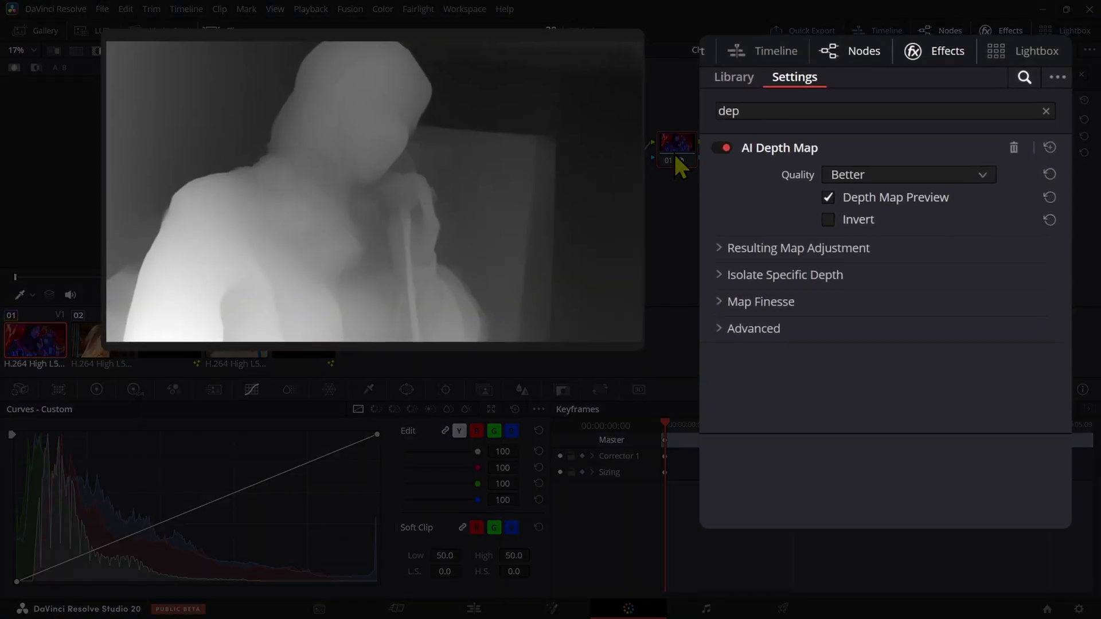
click(838, 250)
click(826, 275)
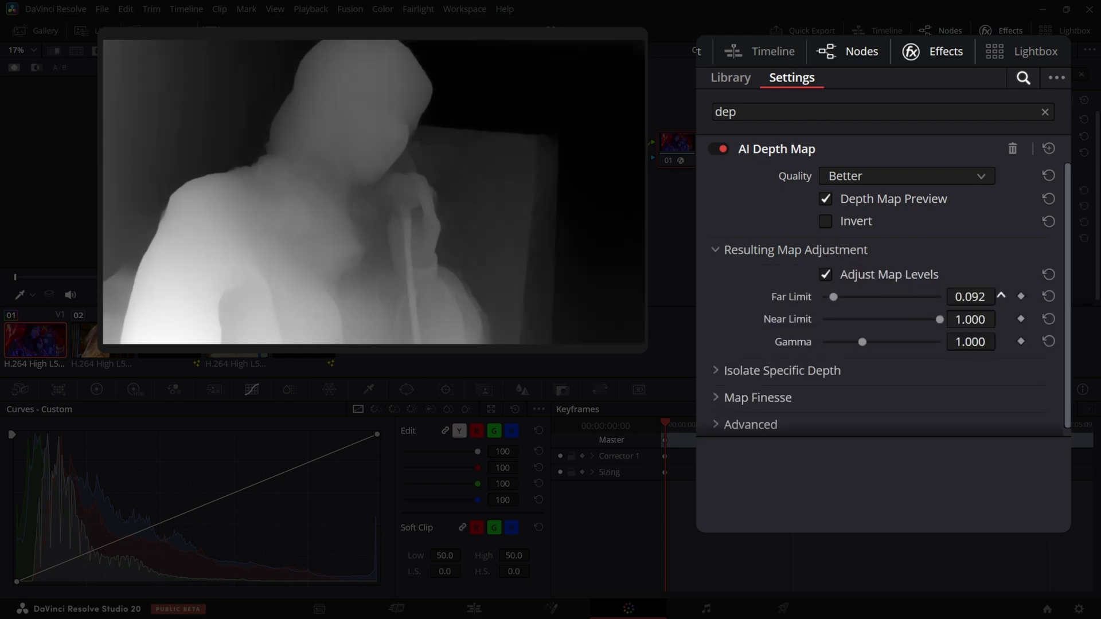
drag(971, 296, 1000, 318)
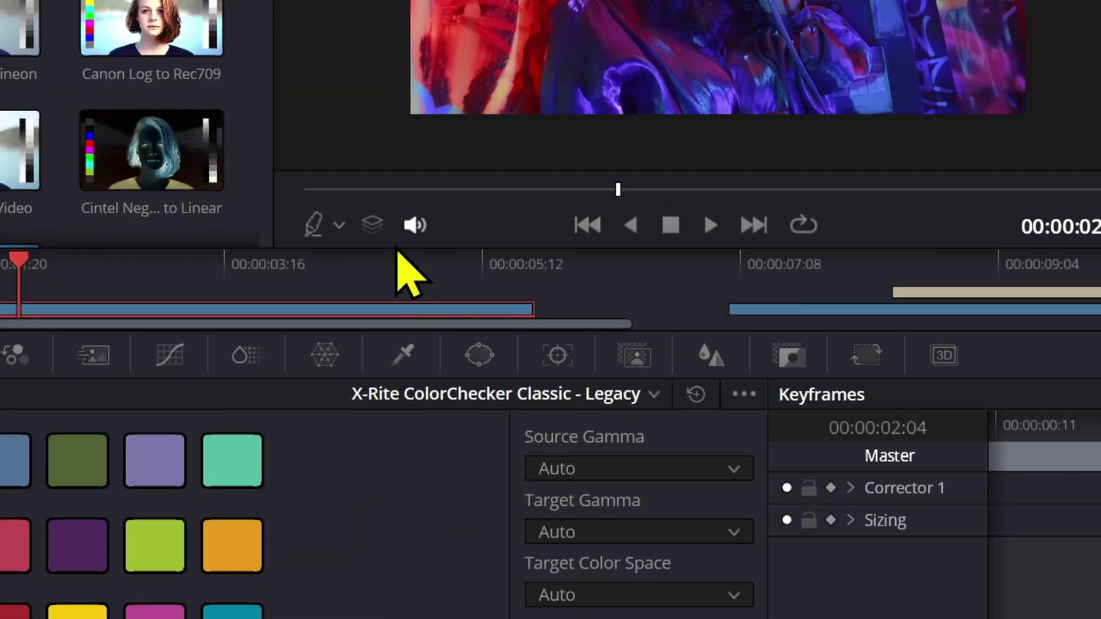
Switch the viewer to Annotations and draw yellow freehand marks beside the woman's head and over the graffiti wall
click(340, 226)
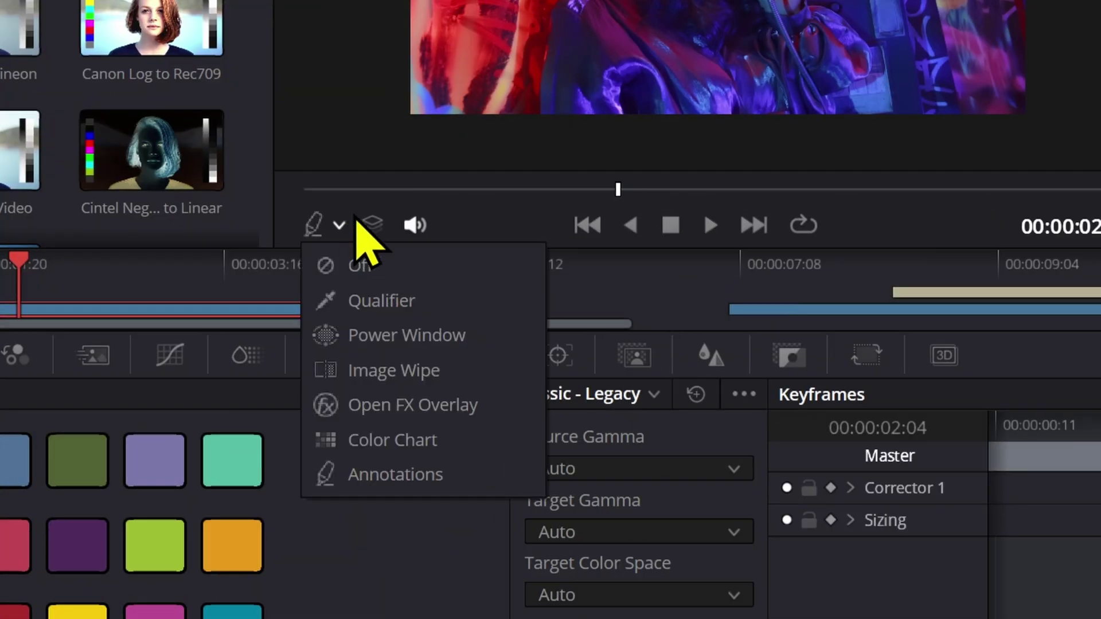
click(401, 475)
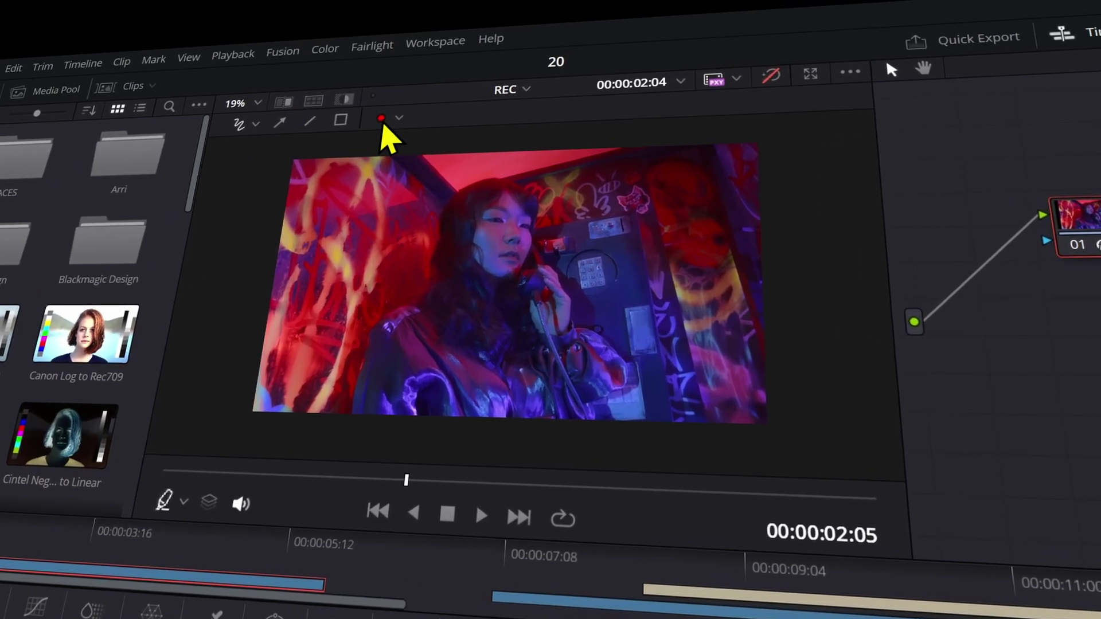
click(382, 121)
click(376, 186)
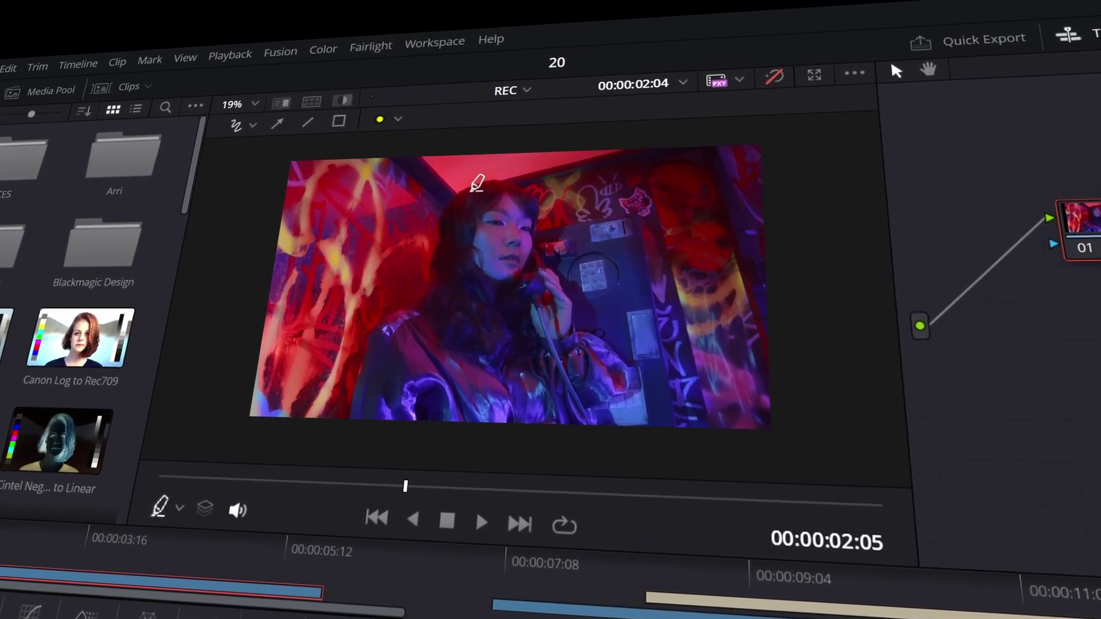
mouse_move(477, 183)
mouse_down()
mouse_move(438, 203)
mouse_move(399, 265)
mouse_move(388, 258)
mouse_move(419, 184)
mouse_up()
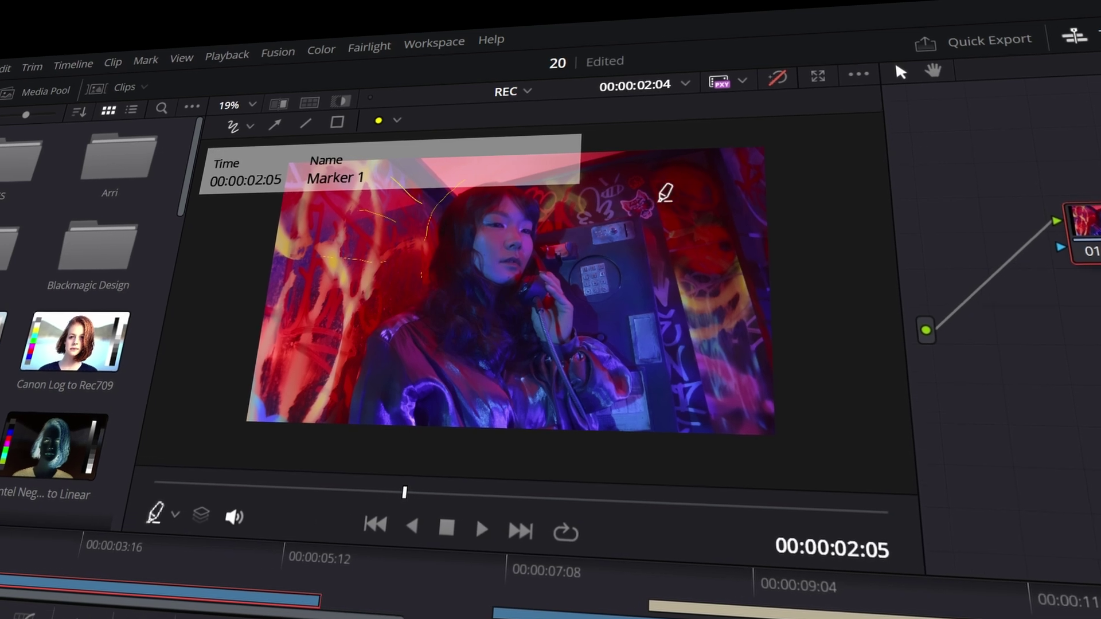
mouse_move(666, 193)
mouse_down()
mouse_move(617, 221)
mouse_move(716, 226)
mouse_move(651, 221)
mouse_move(691, 240)
mouse_up()
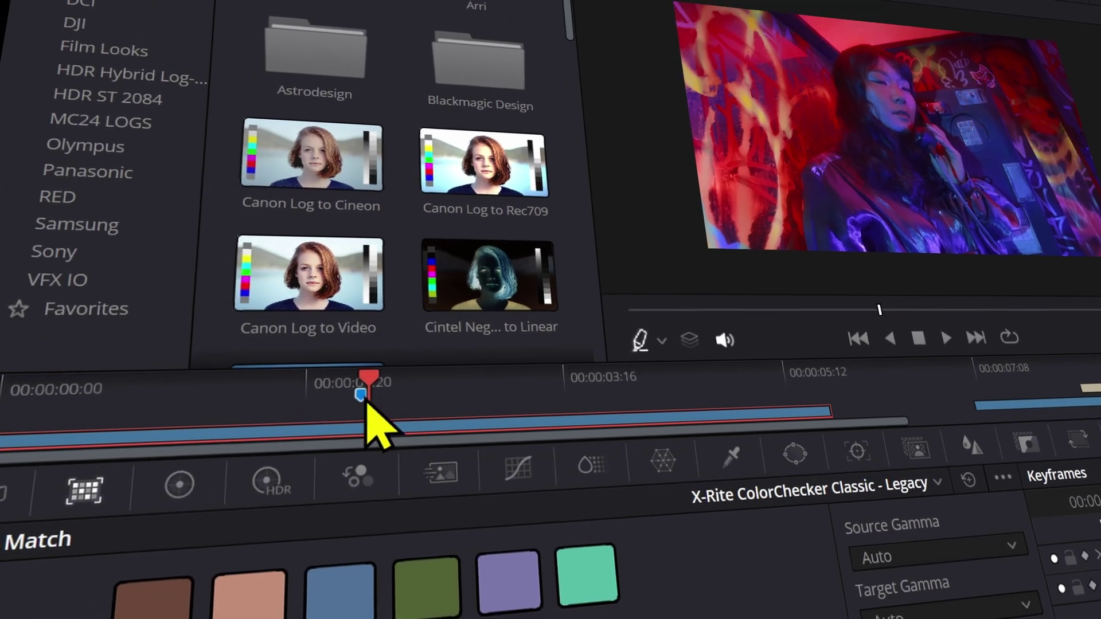
Add the text "CHANGE COLOR" to the annotation's marker at the playhead and save it
double_click(361, 394)
text(CHANGE COLOR)
click(651, 473)
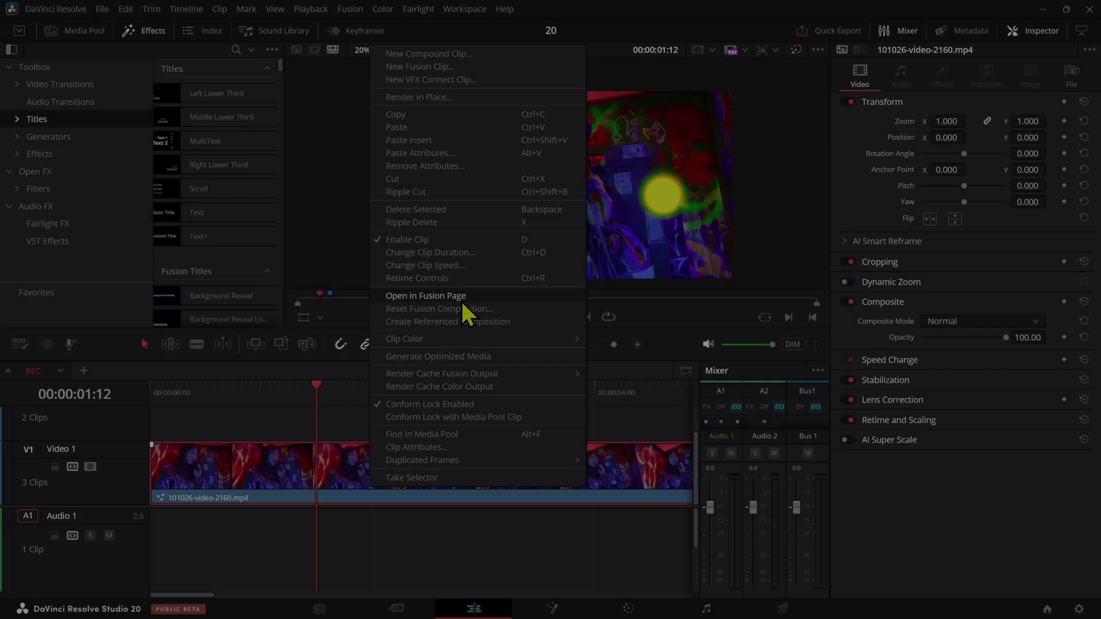
Open the 101026-video-2160.mp4 clip in the Fusion page and set MediaOut1's Color Grade to Color
click(460, 299)
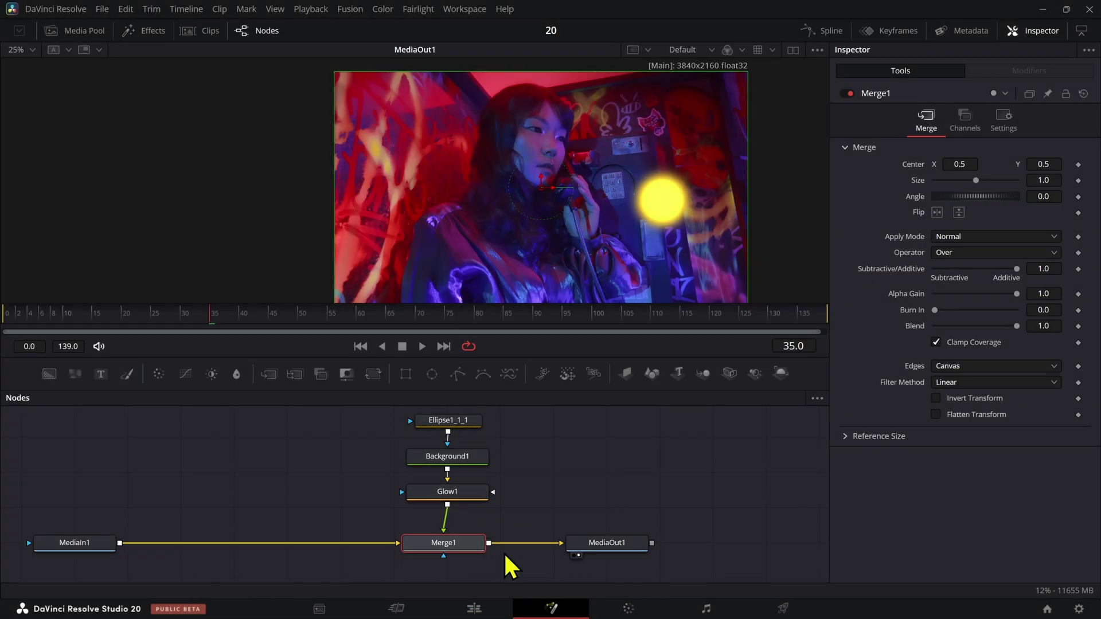
click(591, 545)
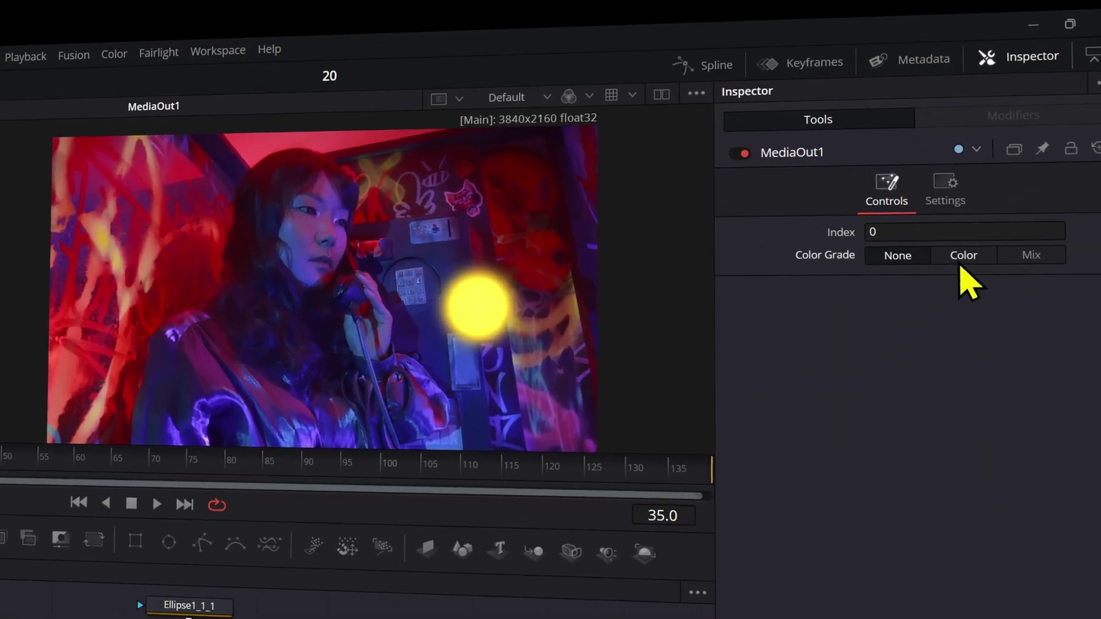
click(961, 264)
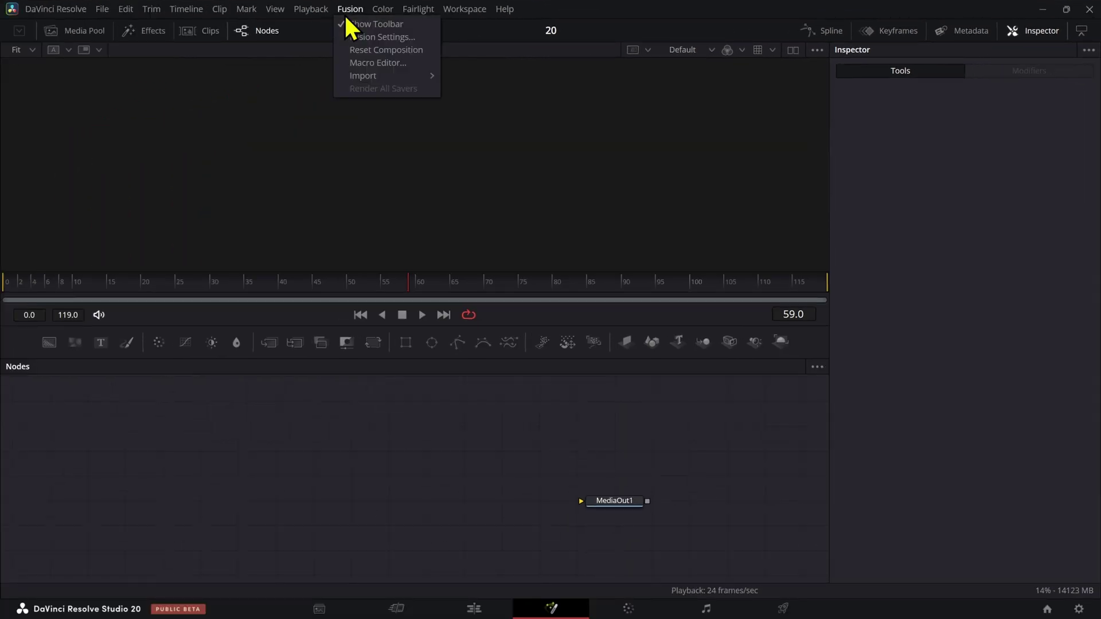
Import the layered PSD file 10357377 into the Fusion composition and display the final merge node, Normal7, in the viewer
mouse_move(367, 76)
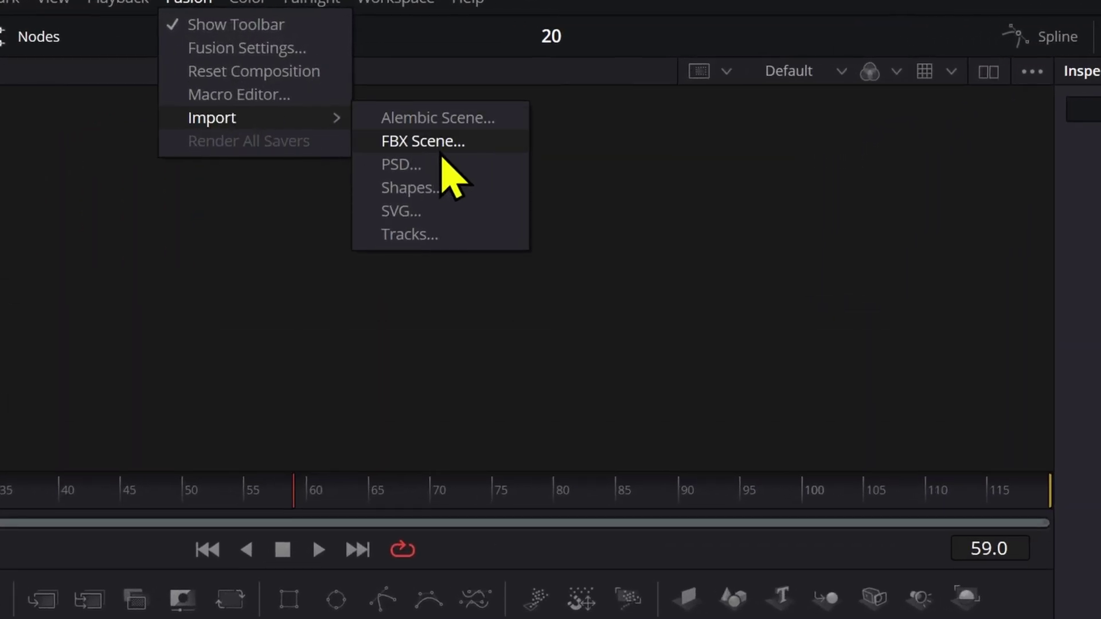
click(443, 163)
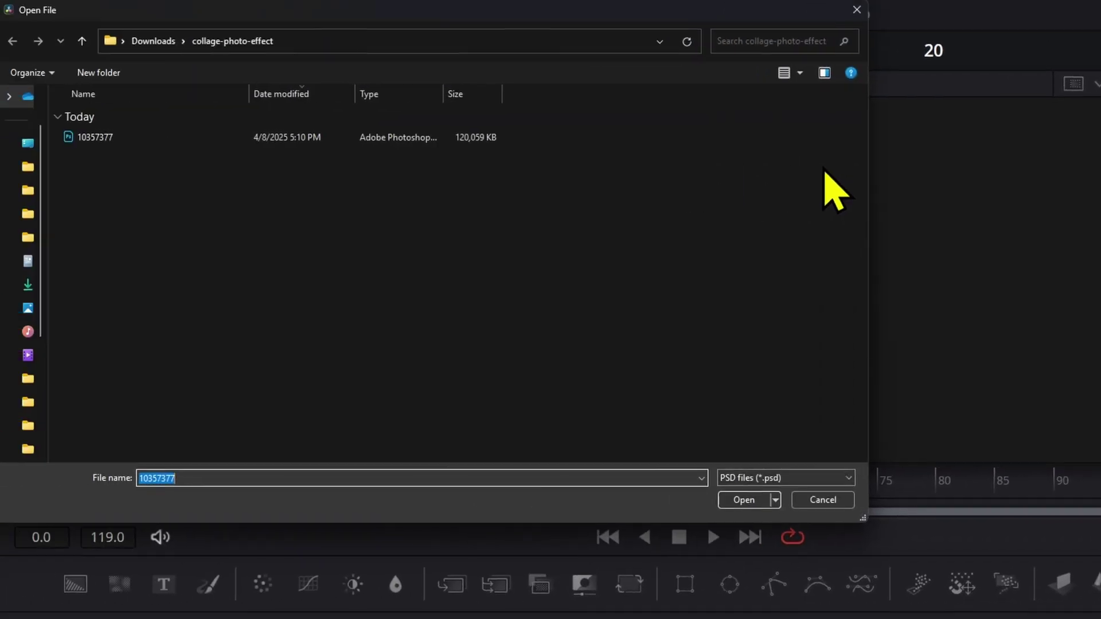
double_click(304, 140)
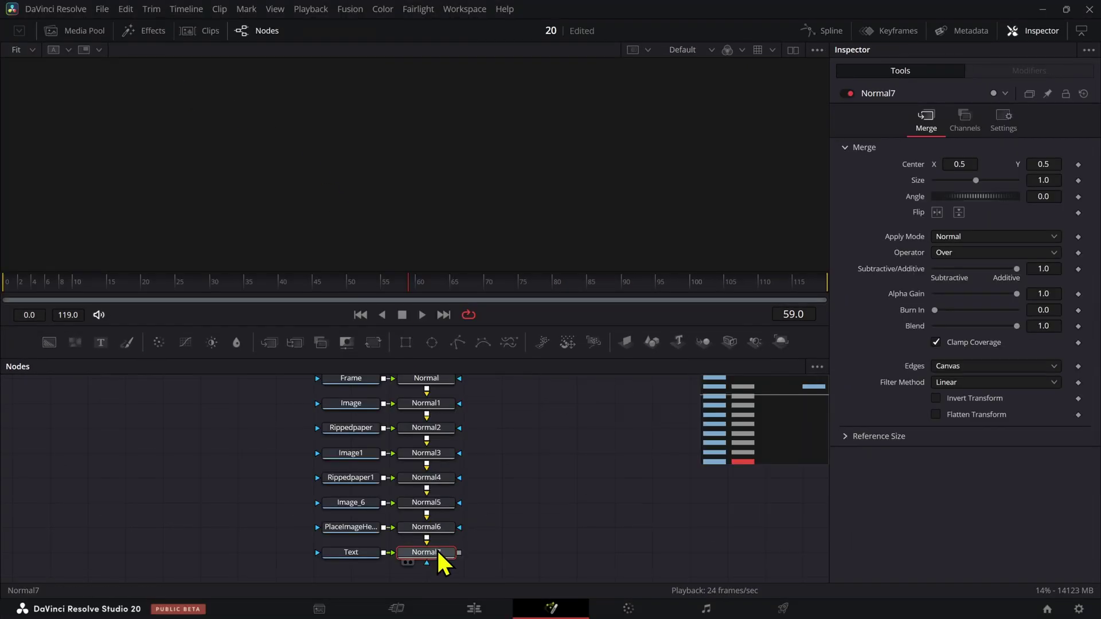
key(1)
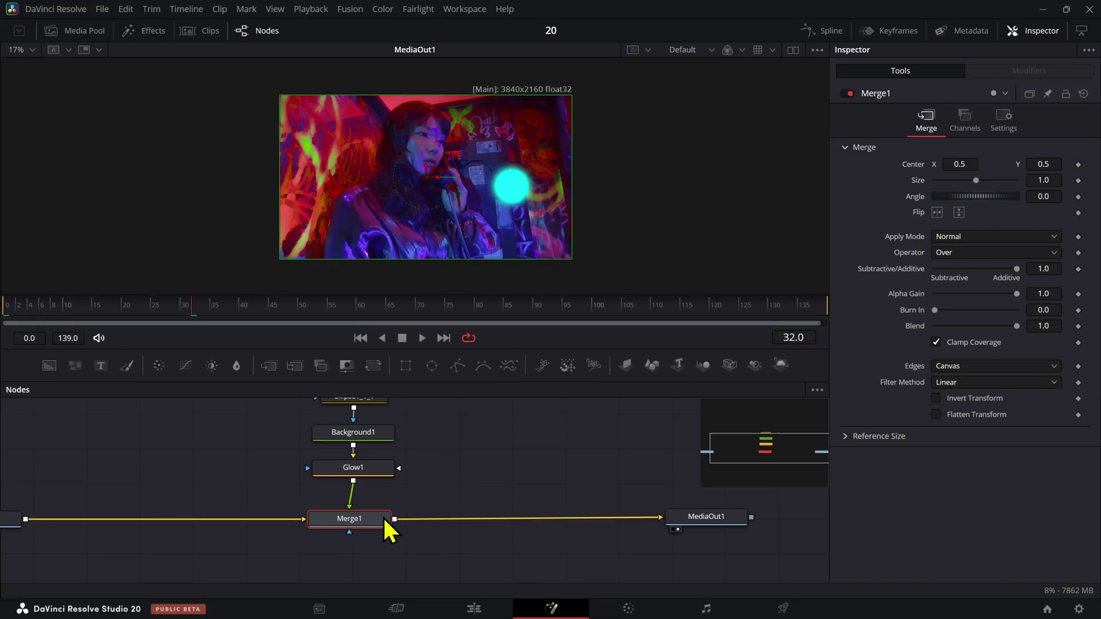
Add a Warper node after Merge1
key(shift+space)
text(warper)
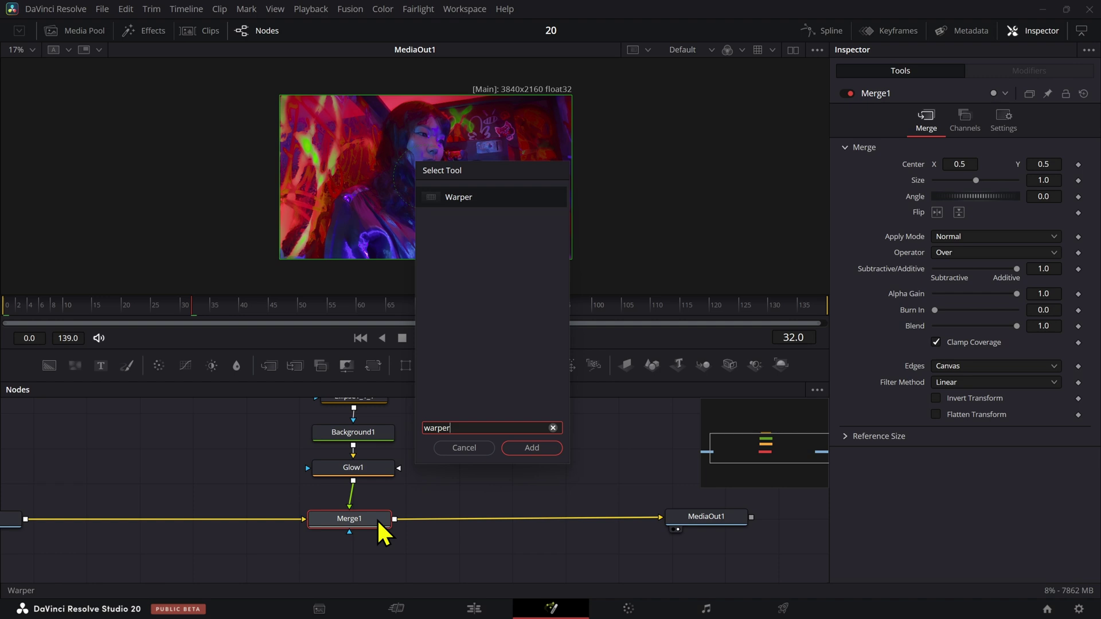
key(Return)
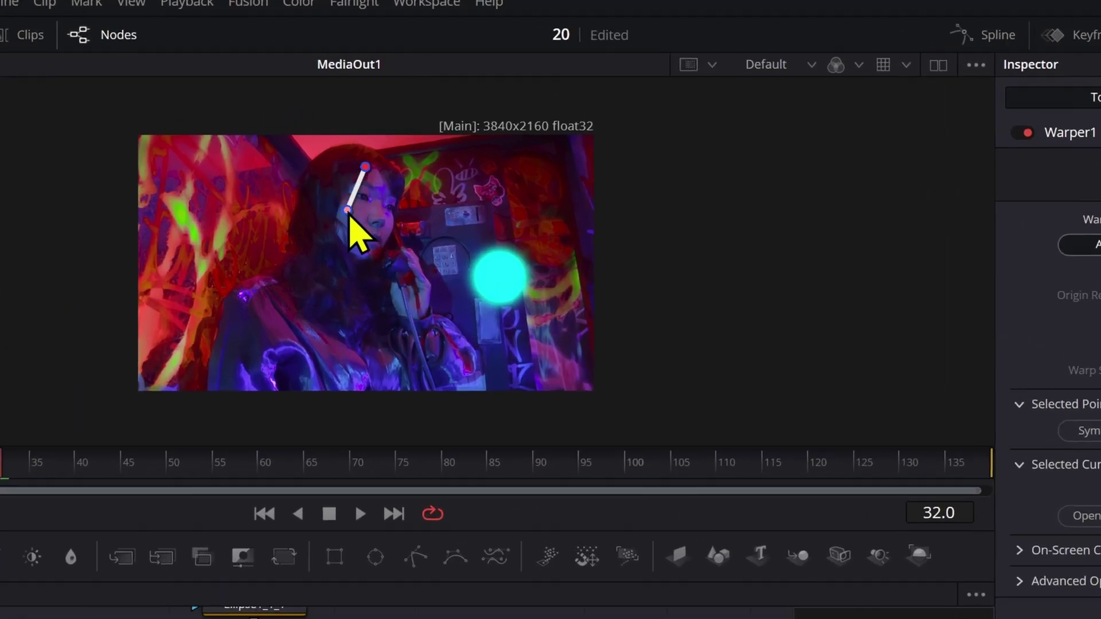
Outline the woman's face with a closed Warper curve, pull its points outward to warp it, and open the Warper's advanced options
click(340, 316)
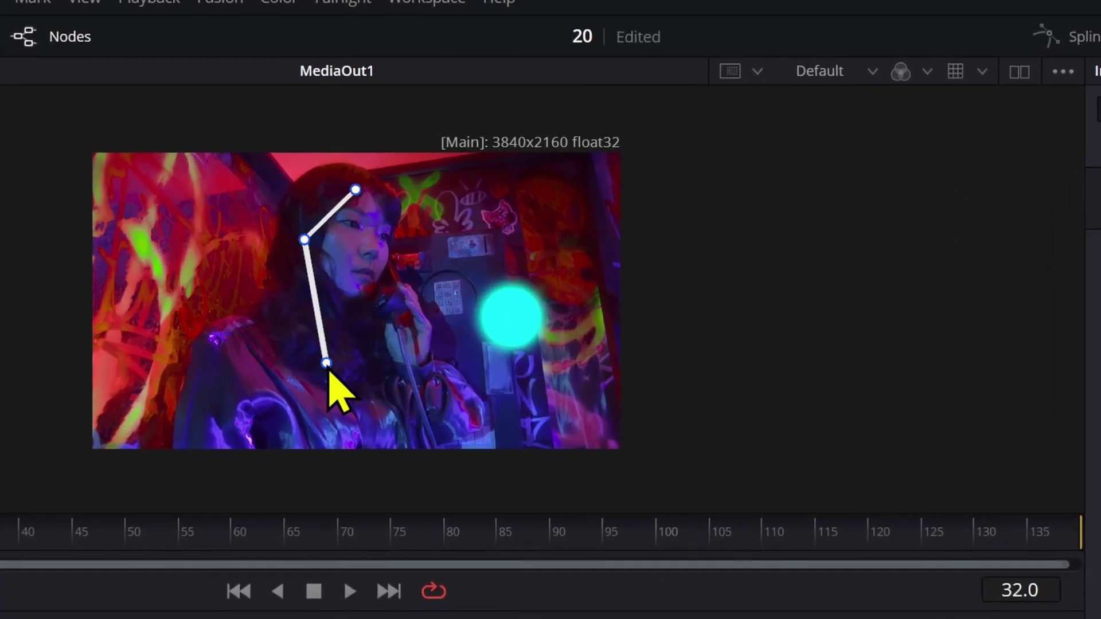
click(367, 168)
drag(393, 242, 485, 249)
drag(321, 212, 319, 256)
drag(512, 258, 579, 231)
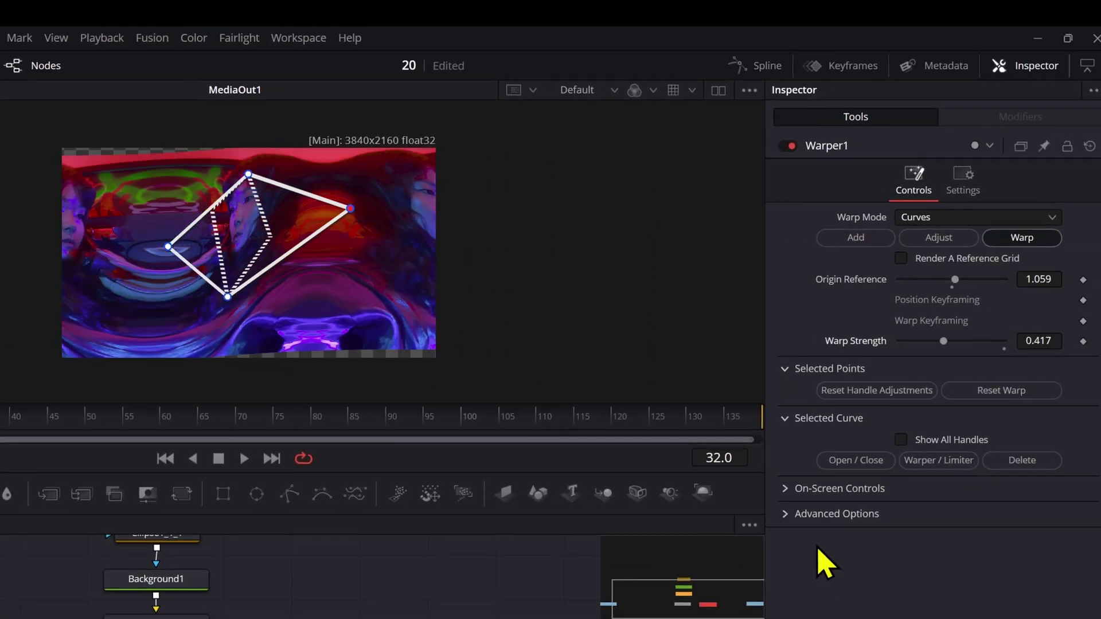
click(826, 514)
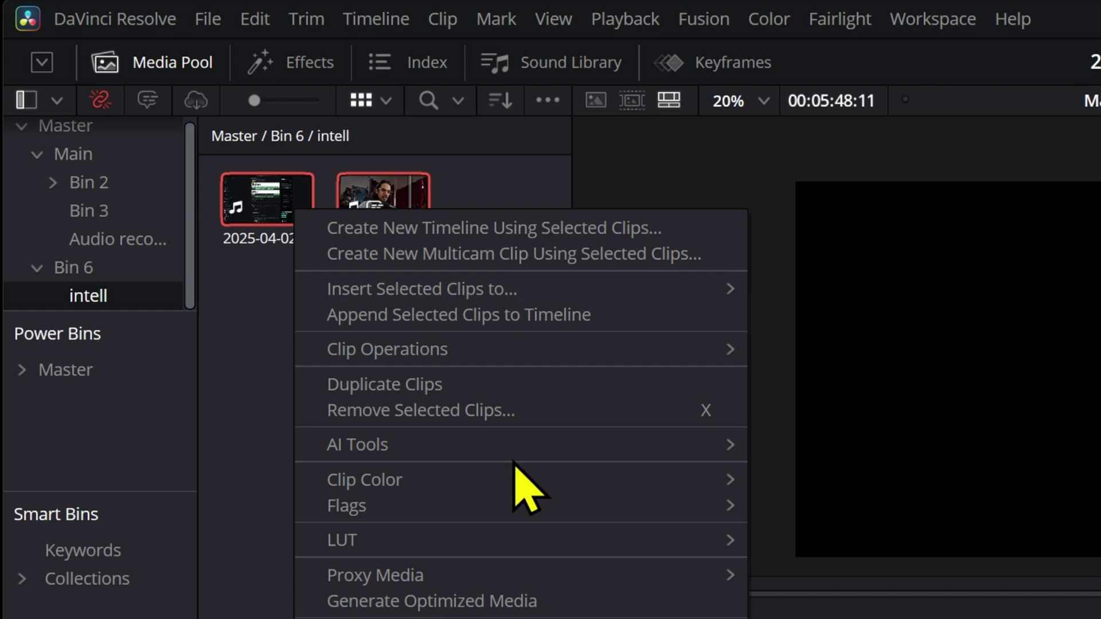
Run the AI script-matching tool on the two selected intell clips with "video script" as reference script, then fit the timeline to view
mouse_move(688, 446)
click(1075, 475)
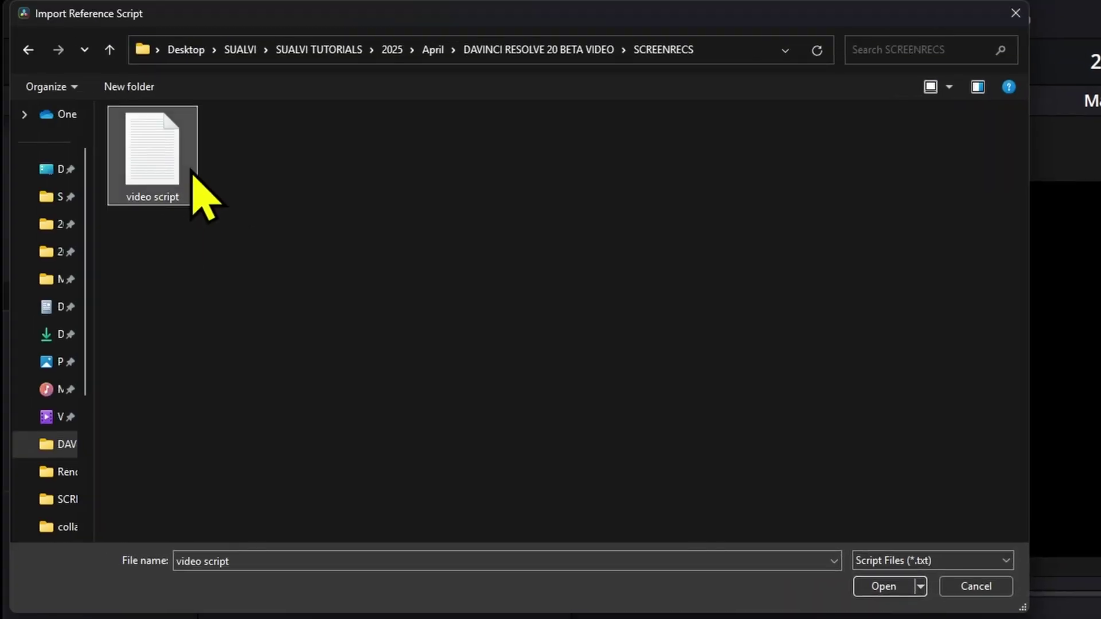
click(886, 591)
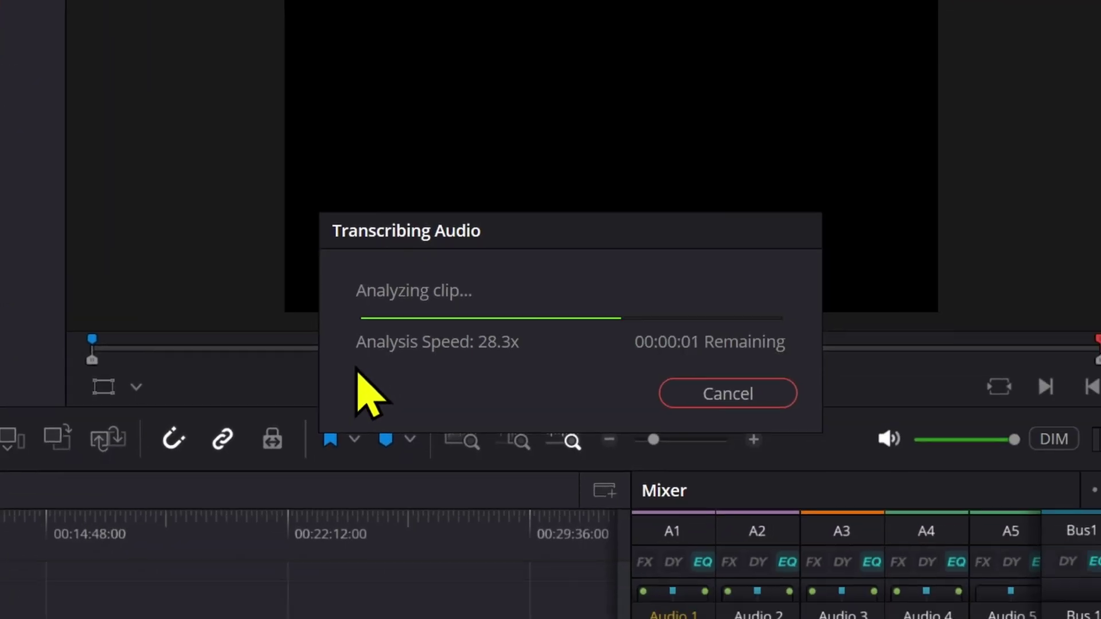
key(shift+z)
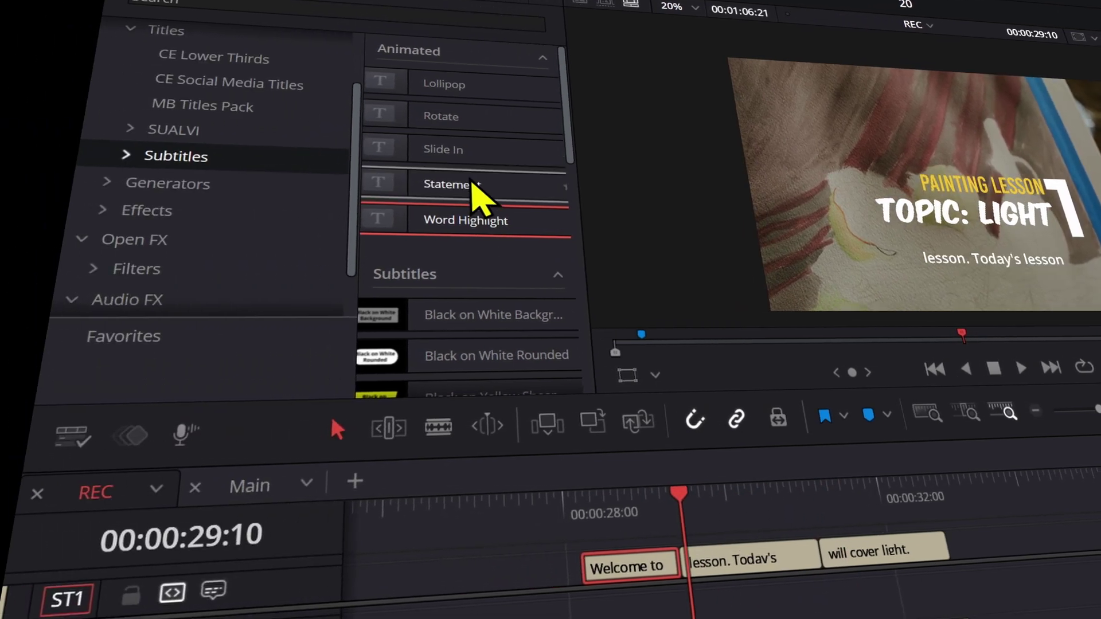
Apply the Slide In animated subtitle style to the subtitle track and play it from before the first subtitle
drag(438, 152, 546, 524)
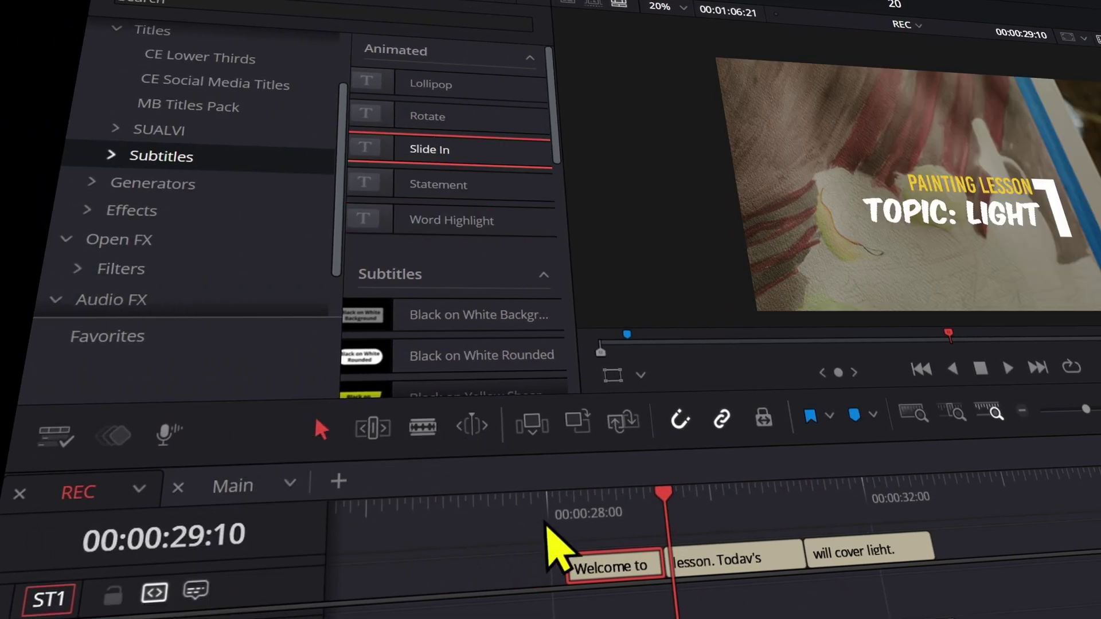
click(567, 519)
key(space)
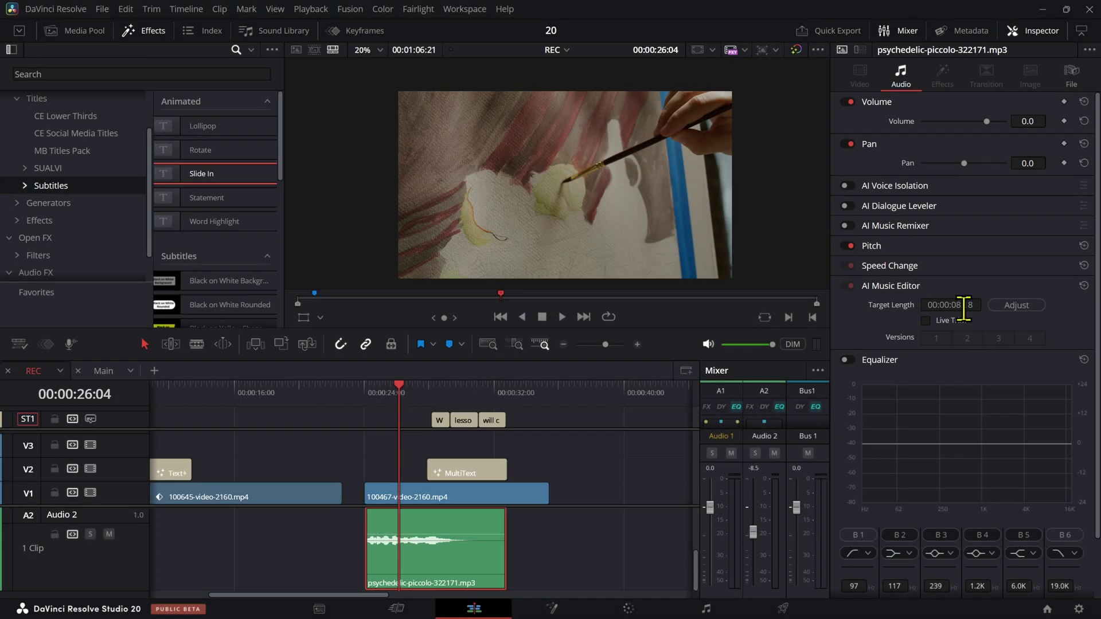
Lengthen the psychedelic-piccolo-322171.mp3 clip to 00:00:10:22 with the AI Music Editor and choose version 2
text(00:00:18)
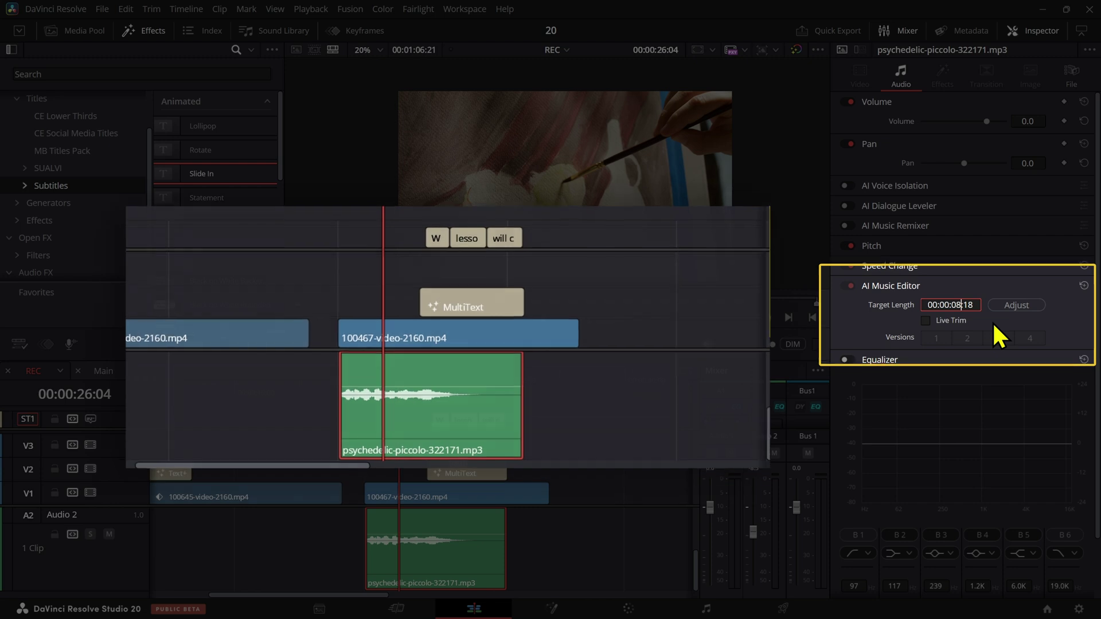
text(13)
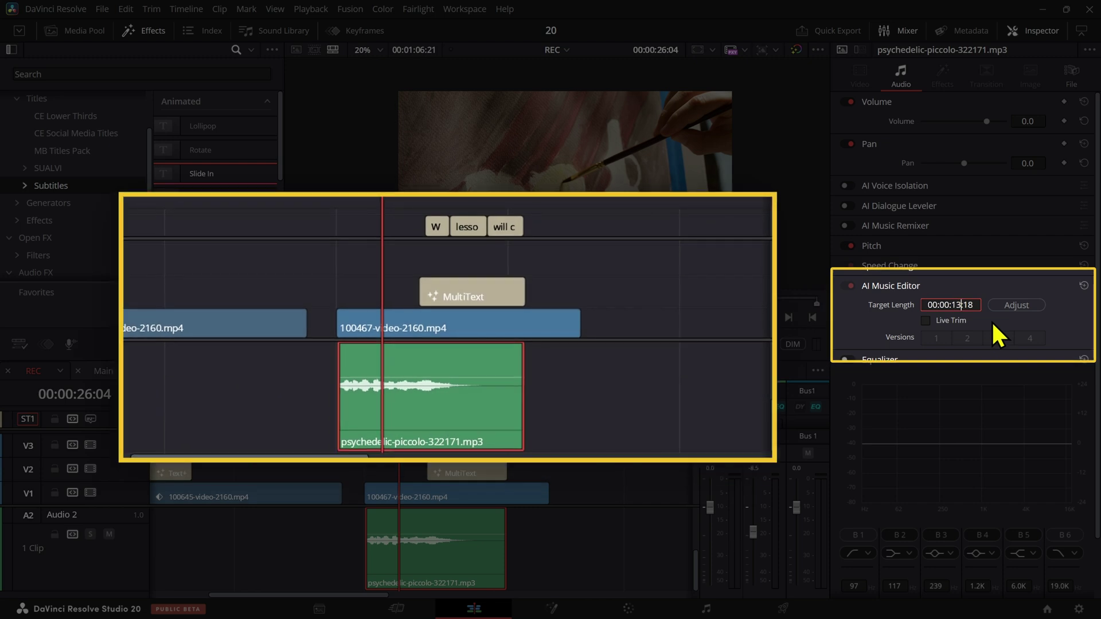
key(BackSpace)
text(4)
click(1013, 307)
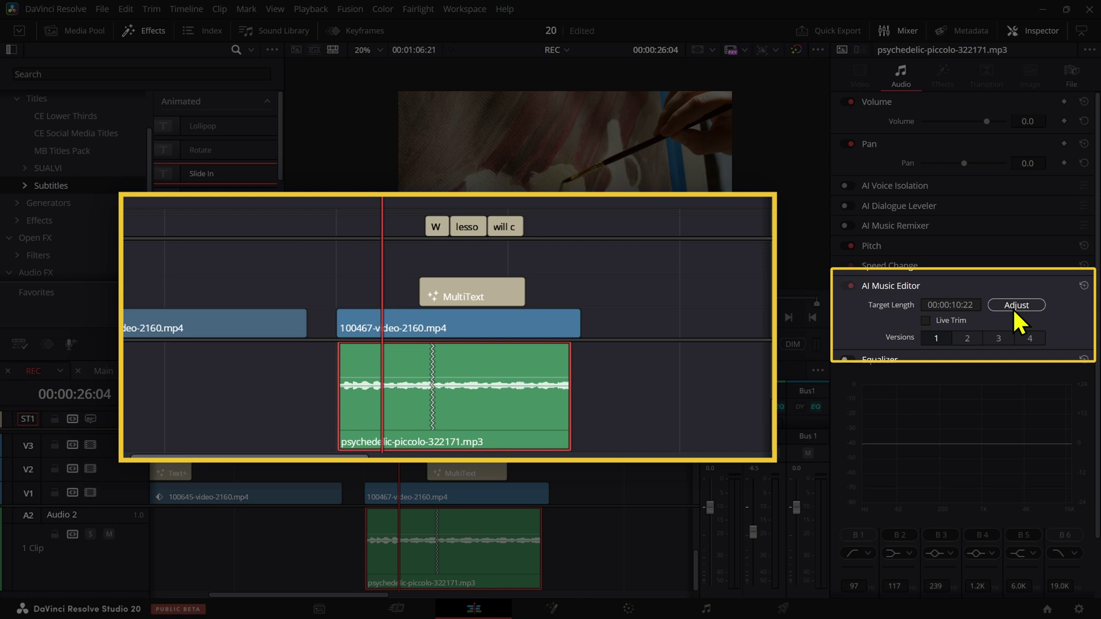
click(967, 338)
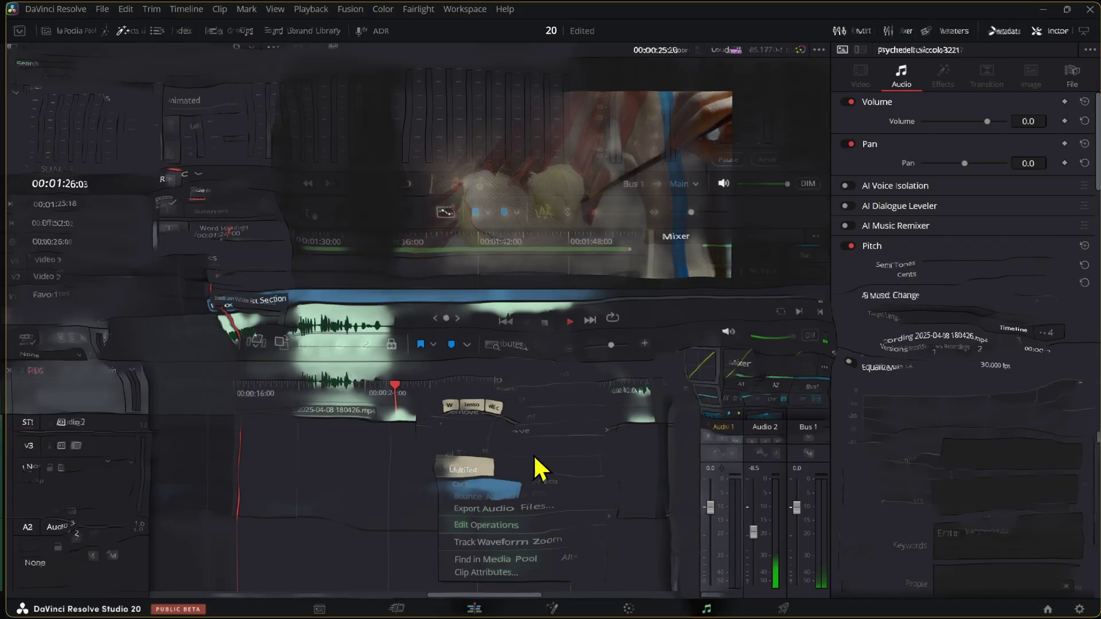
Split the Screen Recording 2025-04-08 180426.mp4 podcast audio by speaker with Checkerboard to New Tracks
right_click(488, 383)
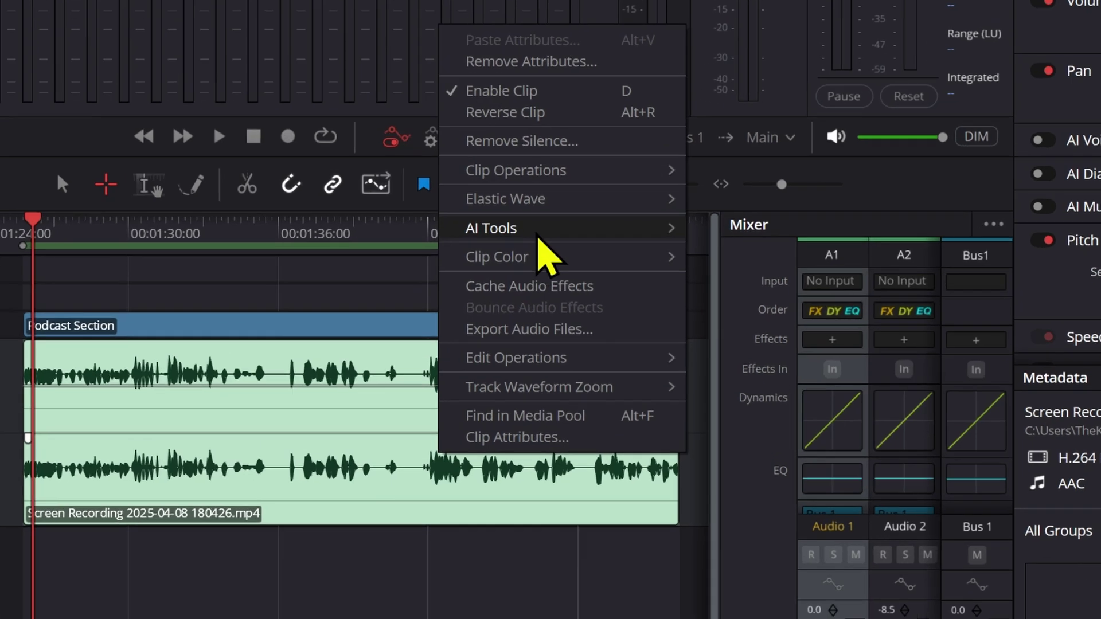
mouse_move(605, 241)
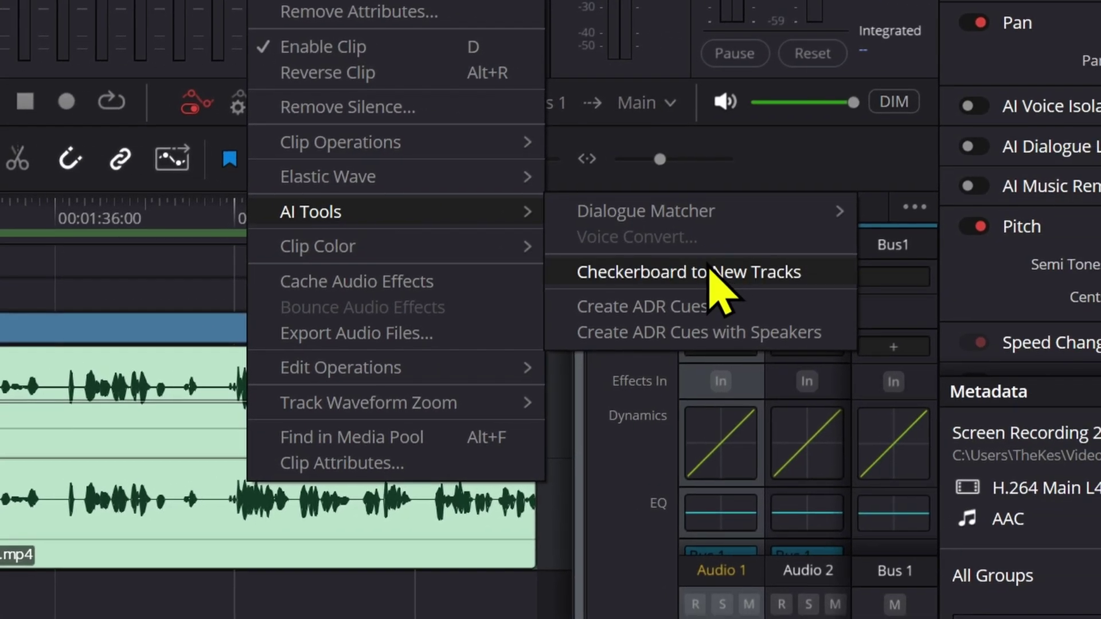
click(710, 266)
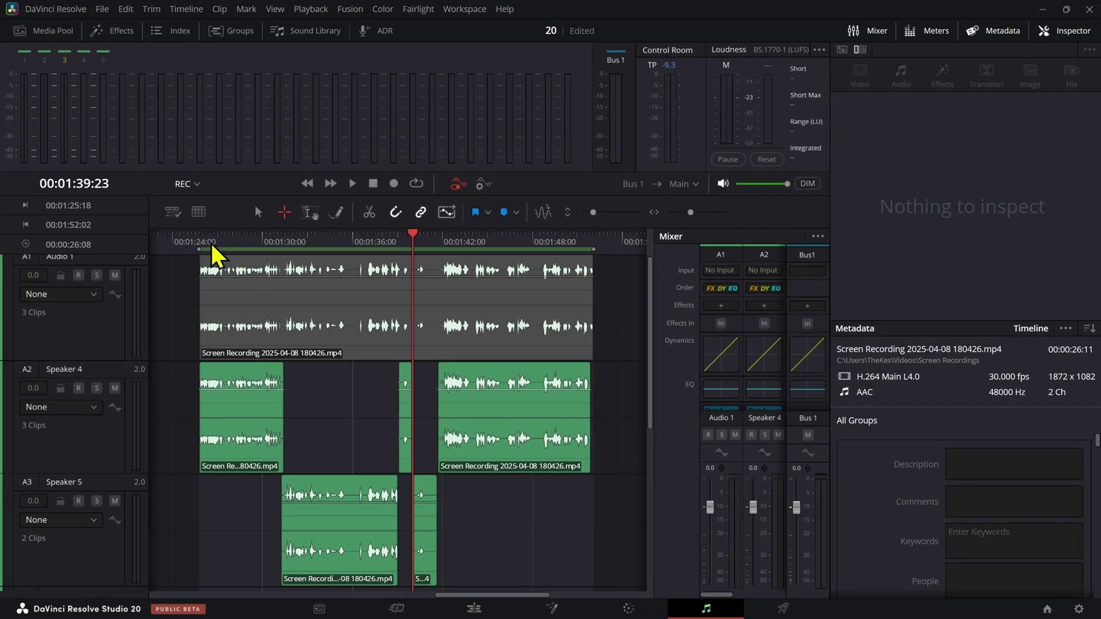
Open the effects library on the Edit page and show music beats on the rk-beats-trap-beat-prod-rk-158890.mp3 clip
click(169, 34)
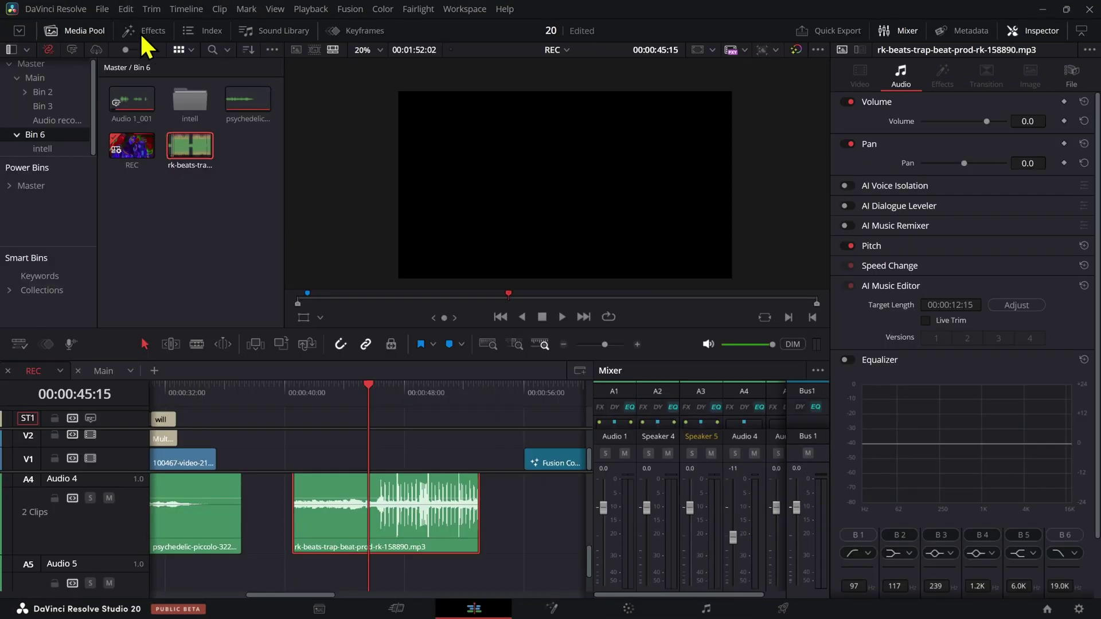
click(144, 30)
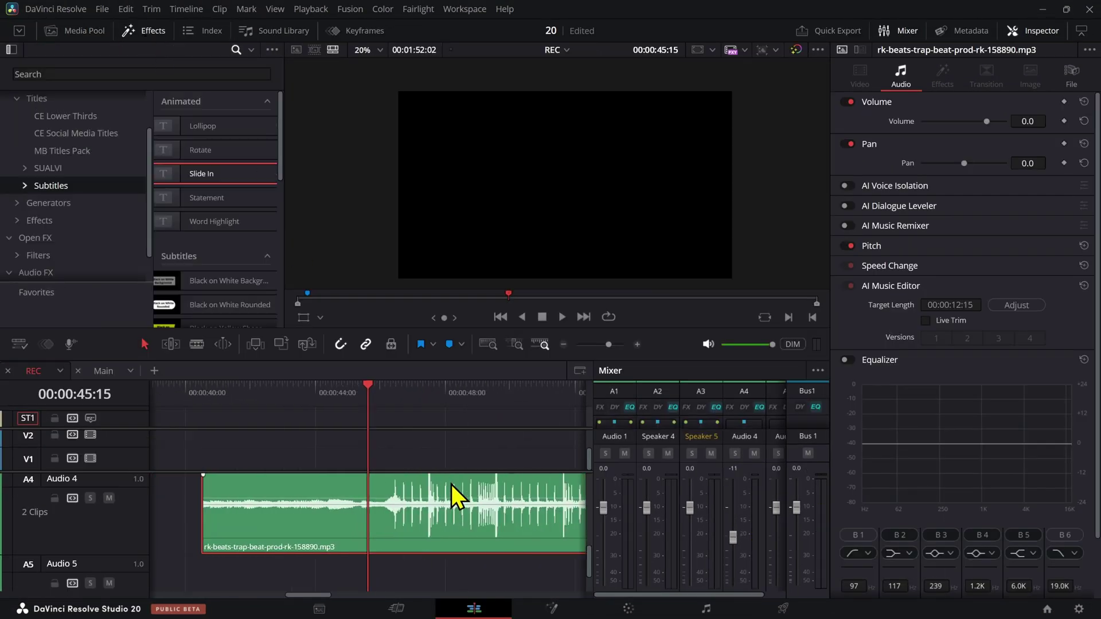
right_click(470, 531)
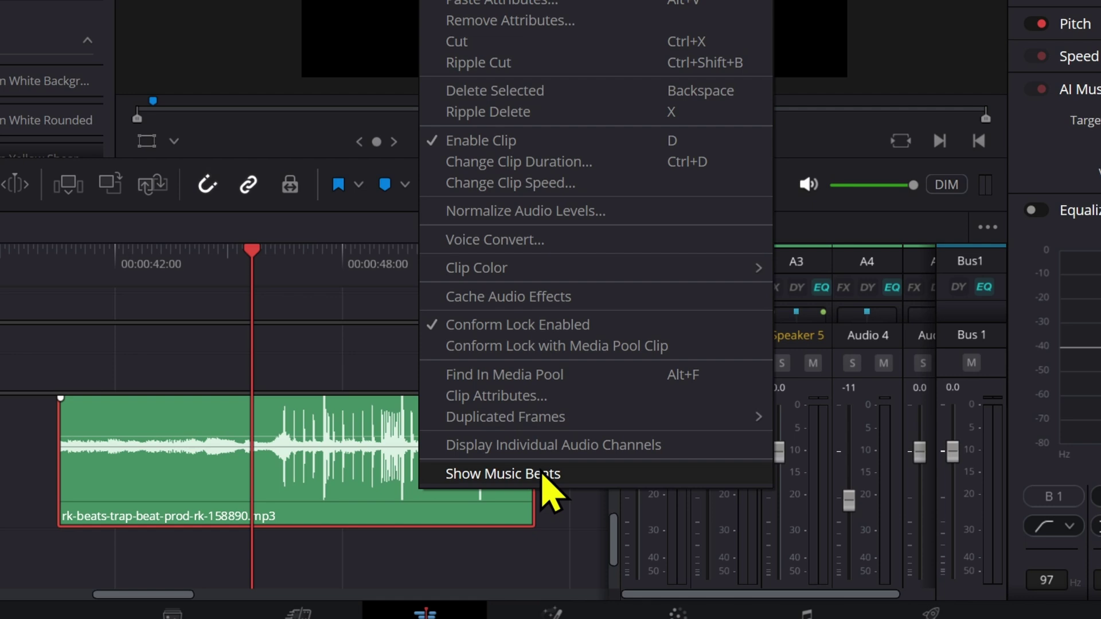
click(543, 476)
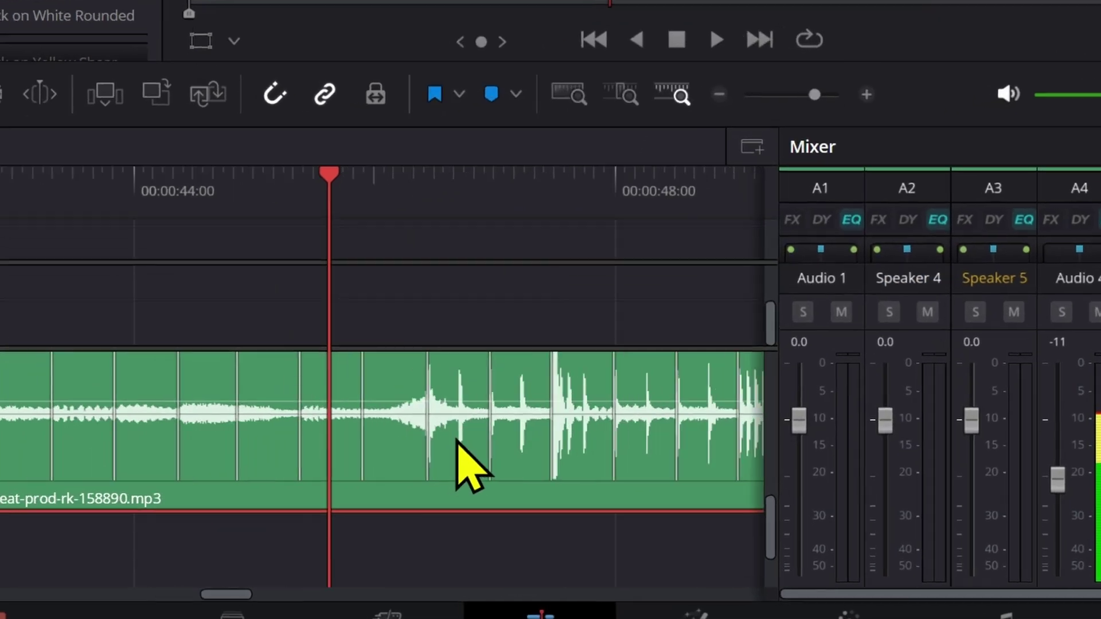
scroll(385, 491, up, 3)
scroll(561, 414, down, 2)
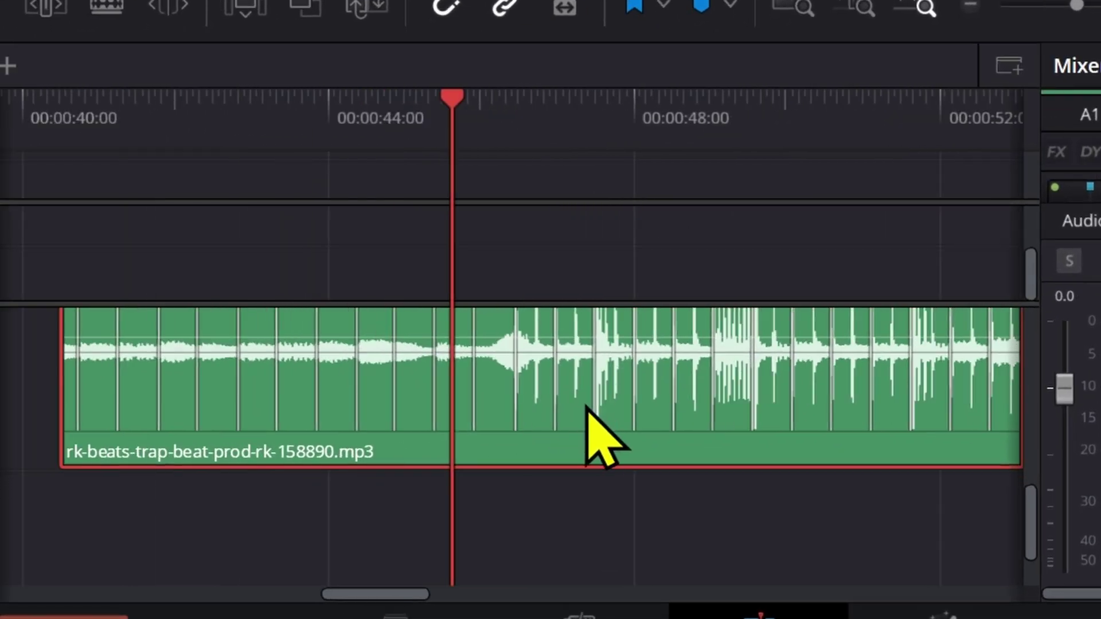
scroll(590, 437, up, 2)
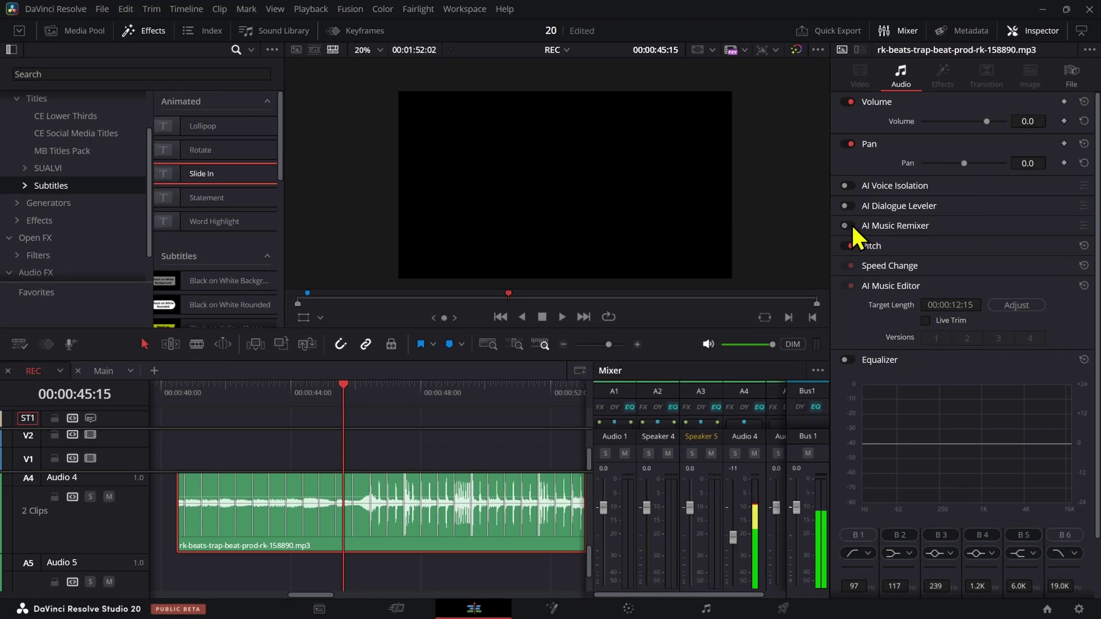
Enable AI Music Remixer on the rk-beats-trap-beat-prod-rk-158890.mp3 clip and lower its Voice level to -23.6
click(846, 226)
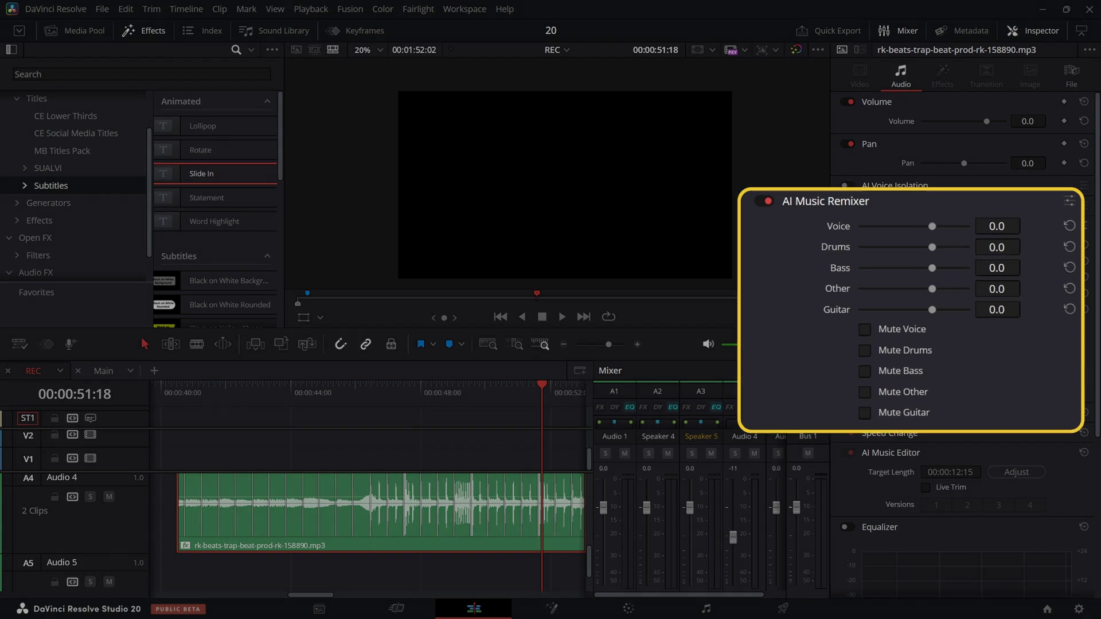
drag(978, 245, 969, 245)
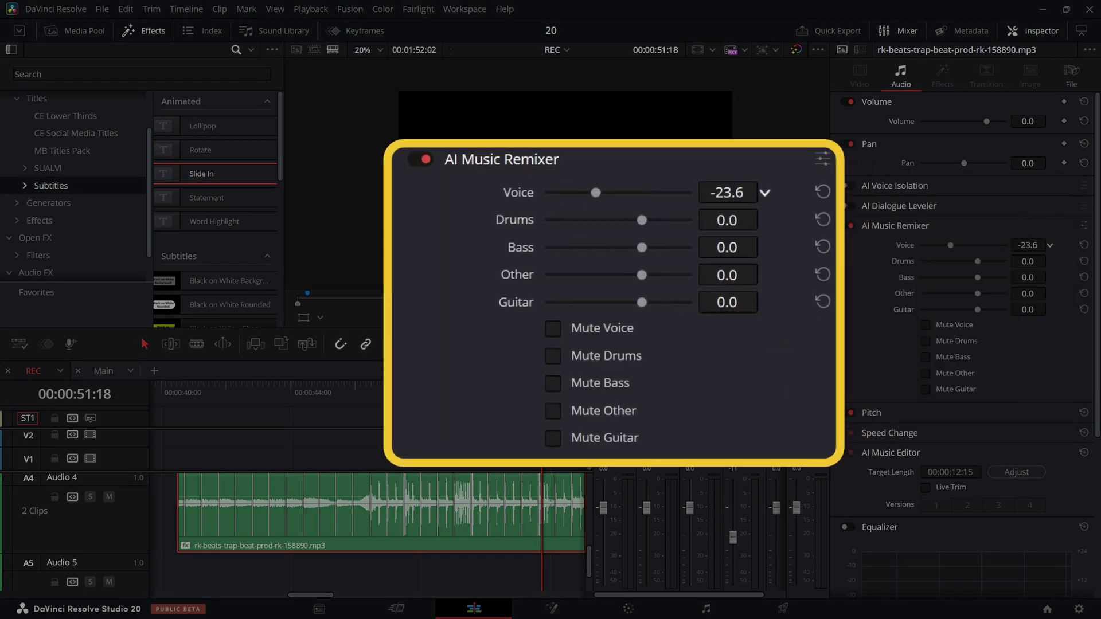